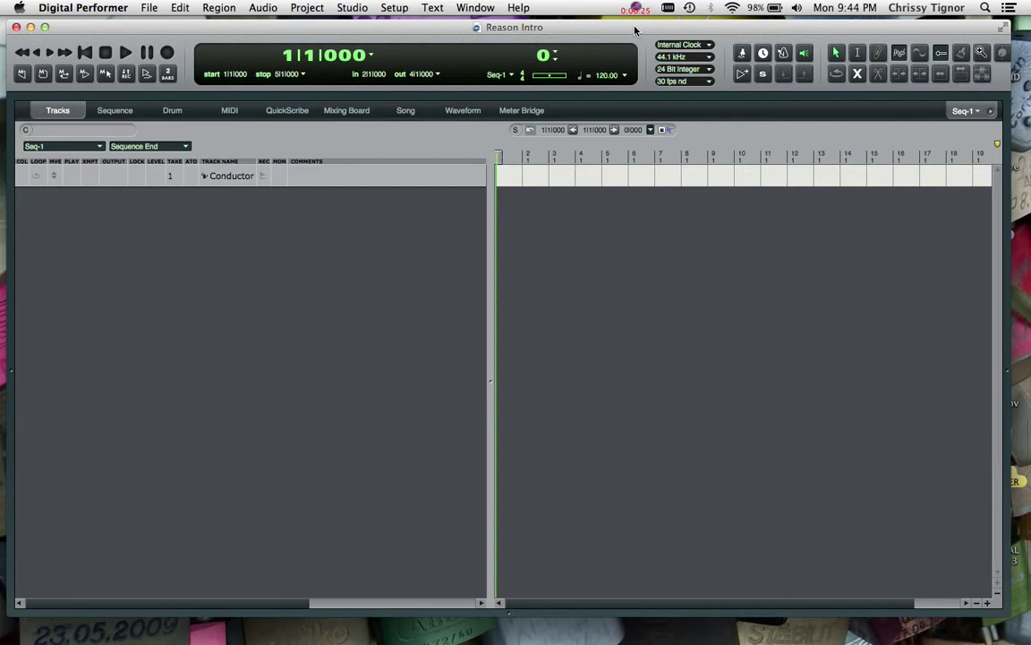
- Nudge the Reason Intro session window slightly to the right
{"action": "left_click_drag", "start_coordinate": [635, 32], "coordinate": [640, 30]}
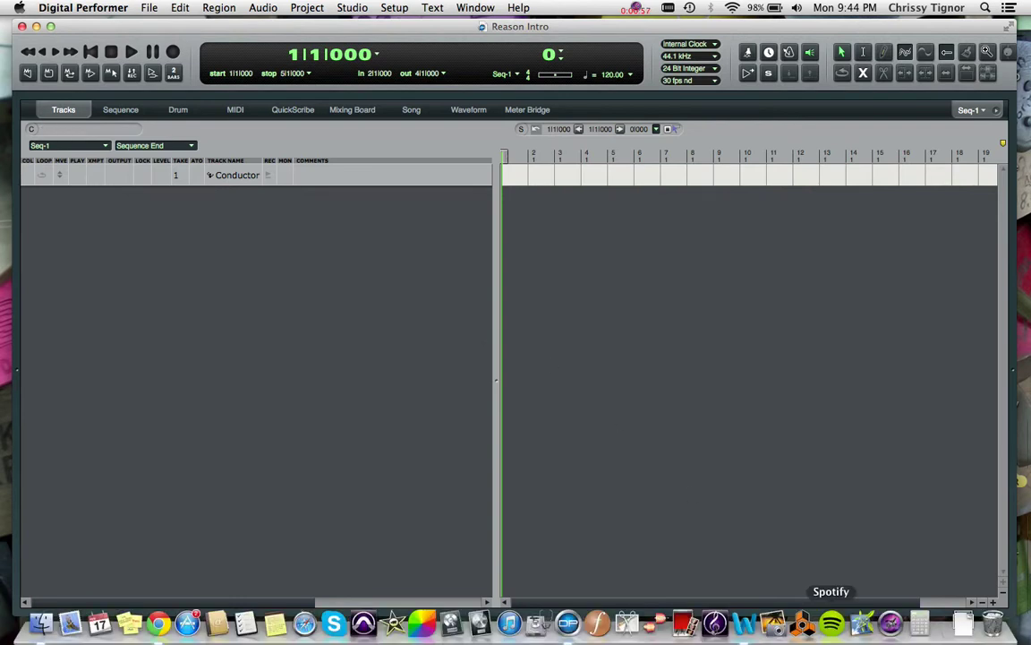
- Launch Reason in ReWire slave mode and show the Instruments device list with F8
{"action": "left_click", "coordinate": [805, 637]}
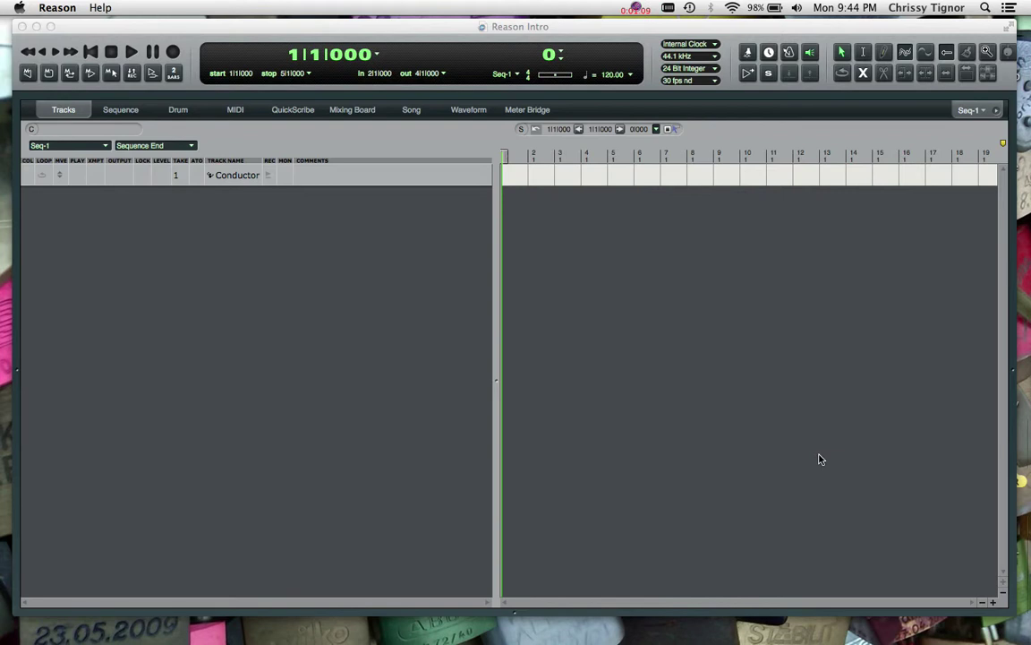
{"action": "mouse_move", "coordinate": [815, 627]}
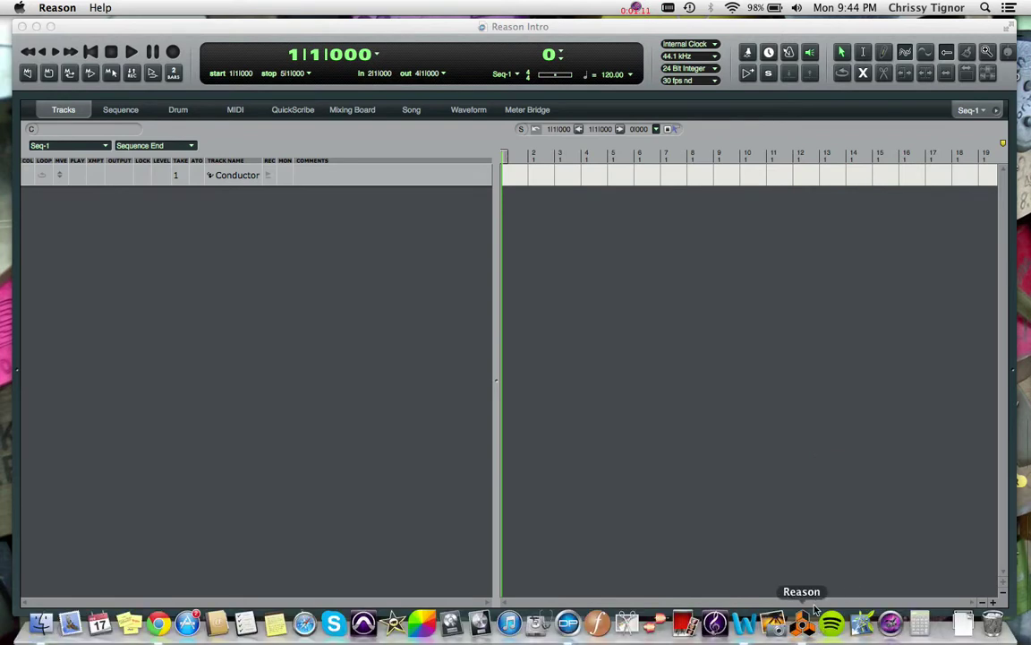
{"action": "key", "text": "F8"}
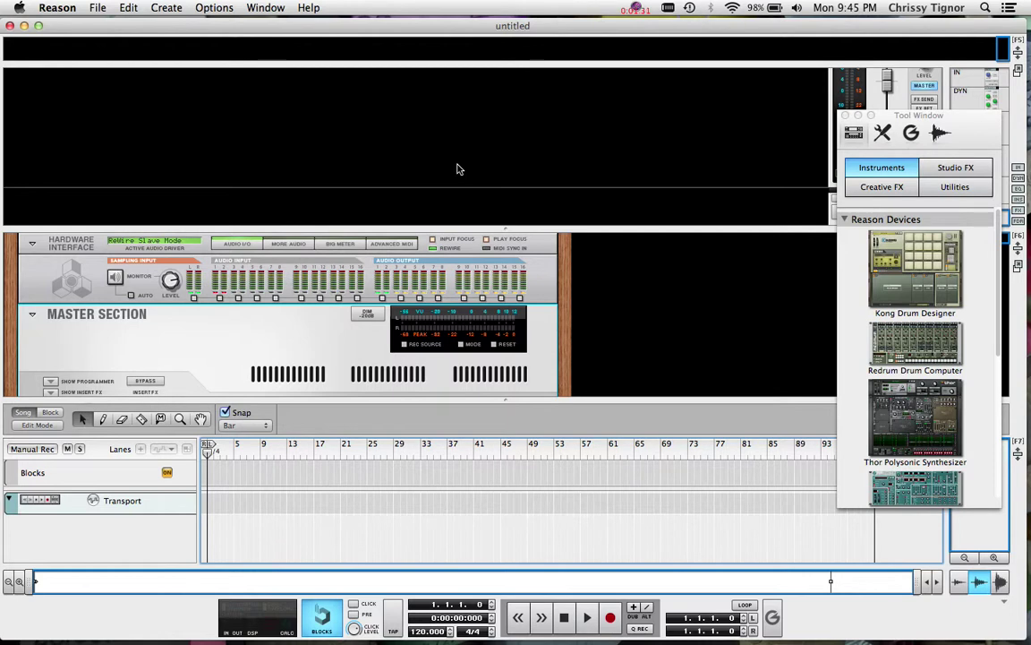
{"action": "left_click", "coordinate": [68, 8]}
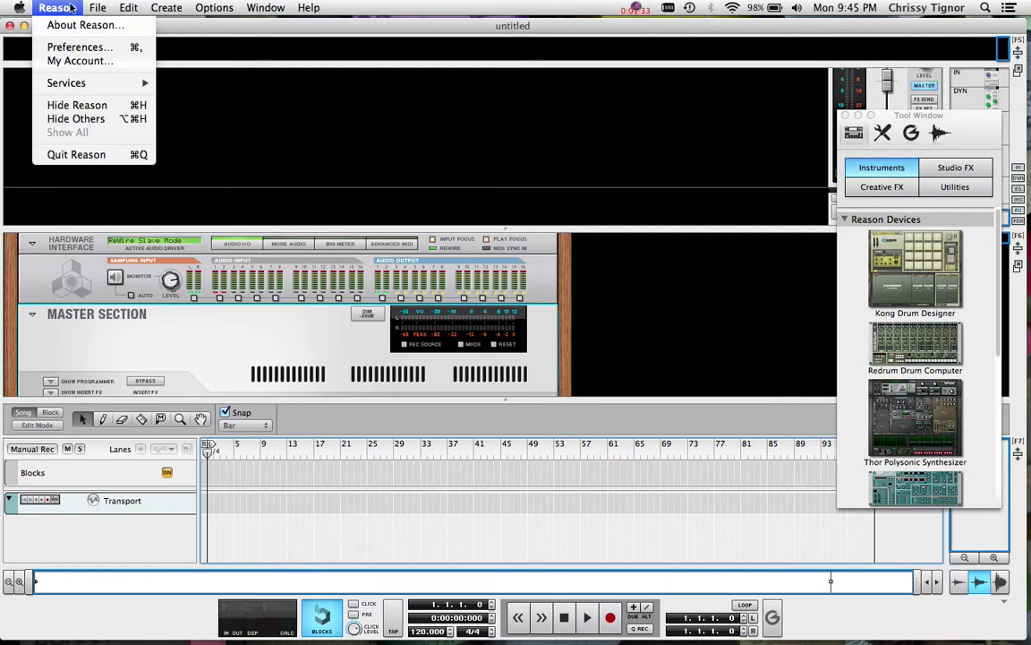
{"action": "left_click", "coordinate": [85, 46]}
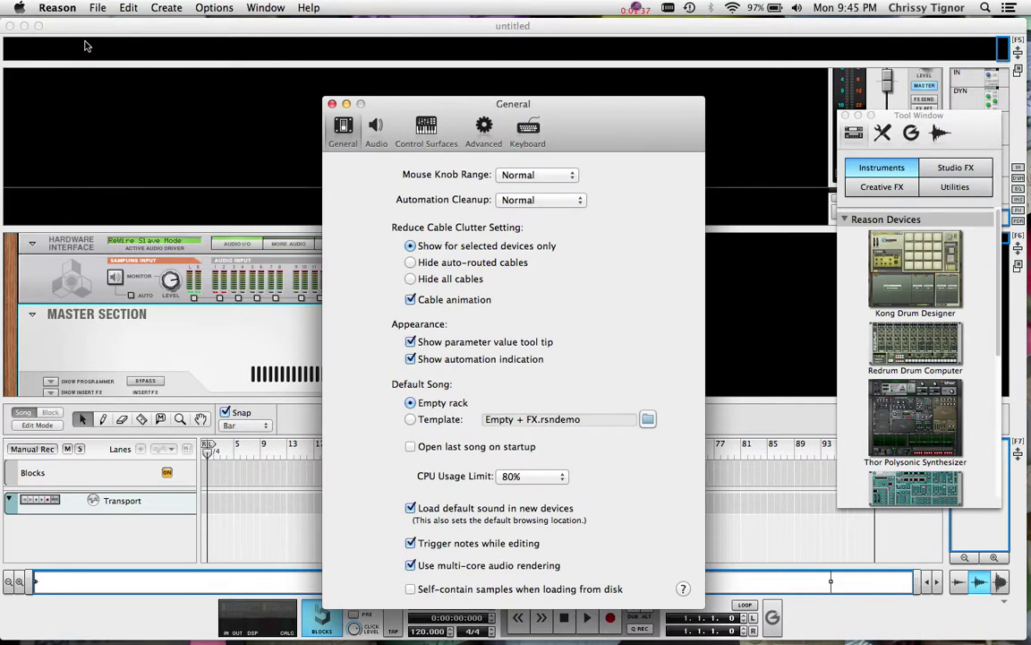
{"action": "left_click", "coordinate": [428, 132]}
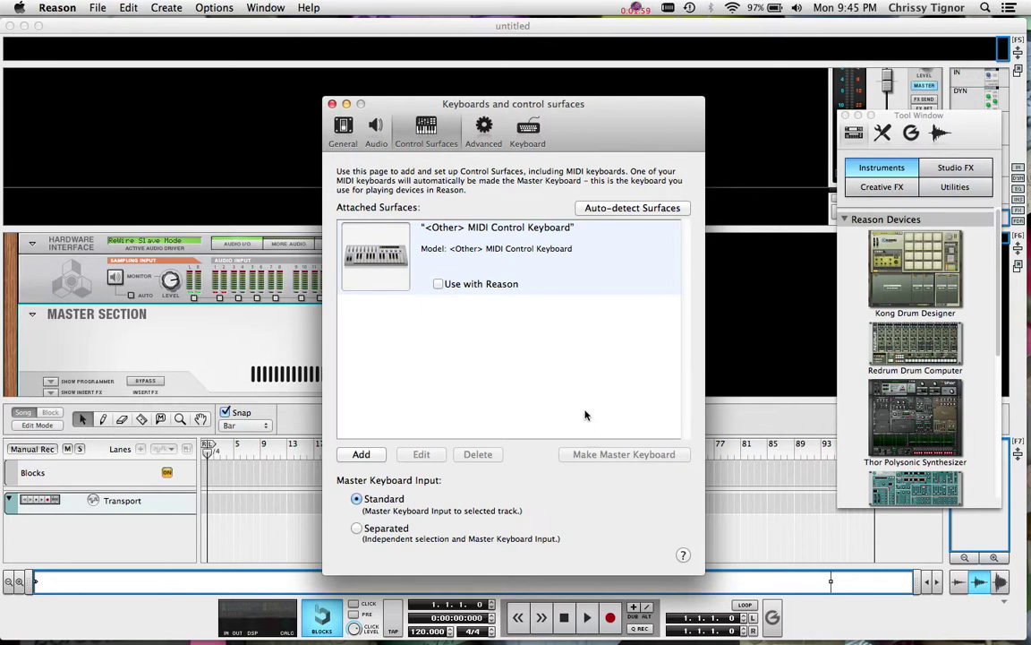
{"action": "left_click", "coordinate": [484, 135]}
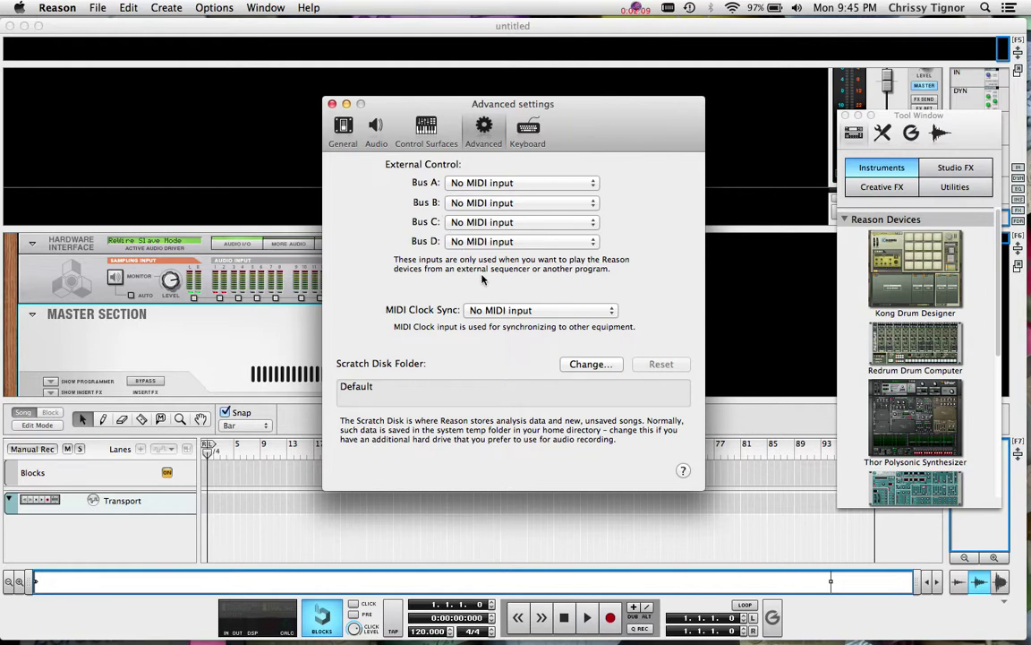
{"action": "left_click", "coordinate": [346, 129]}
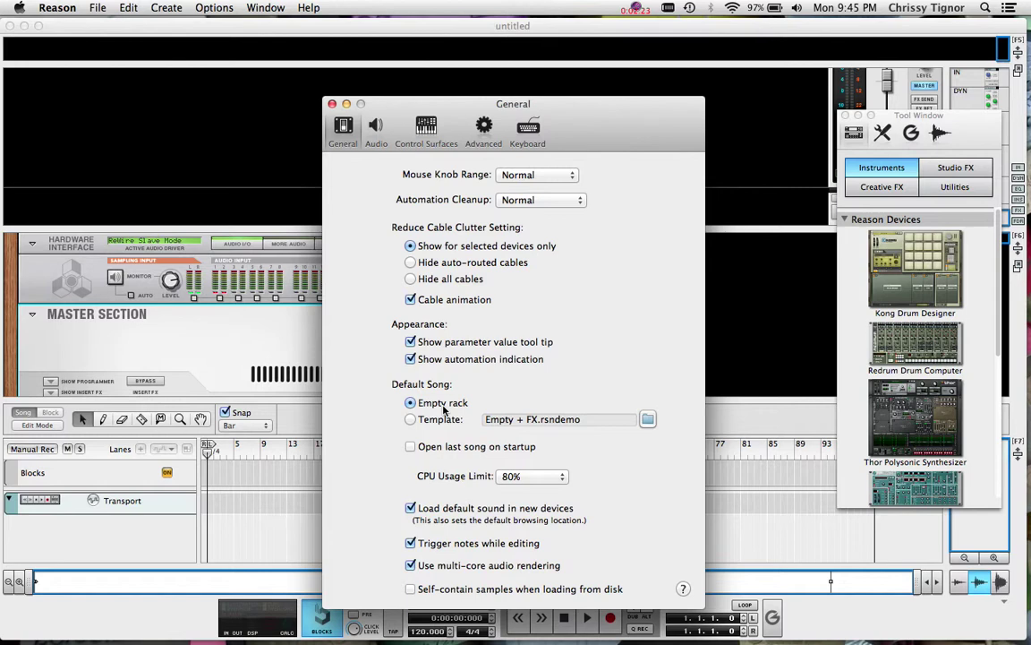
{"action": "left_click", "coordinate": [332, 103]}
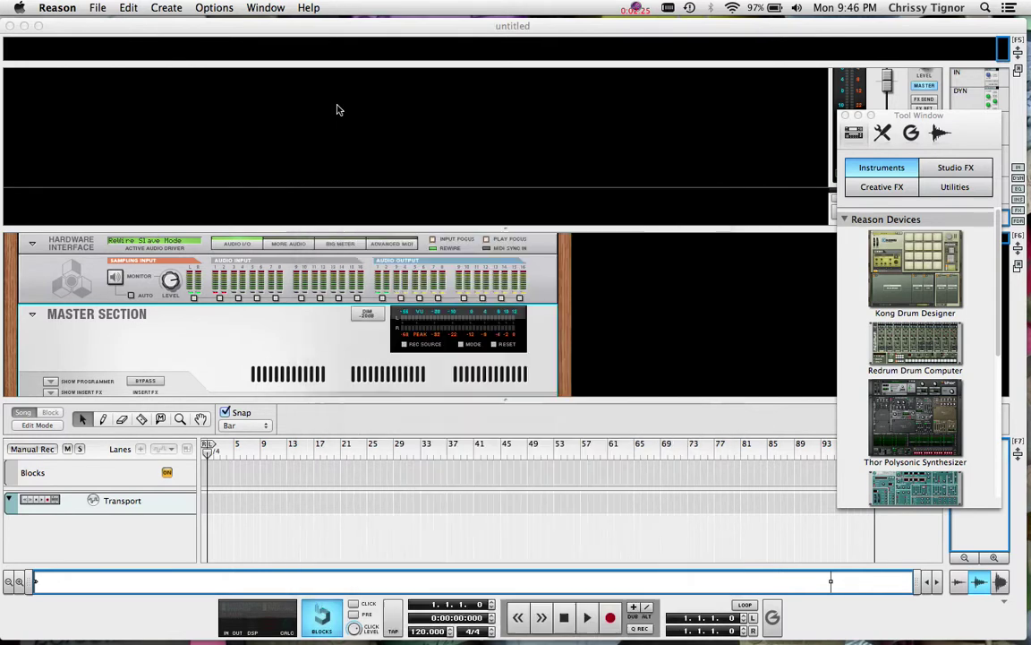
- Collapse Reason's mixer pane and hide the sequencer so the rack fills the window
{"action": "left_click_drag", "start_coordinate": [518, 228], "coordinate": [517, 65]}
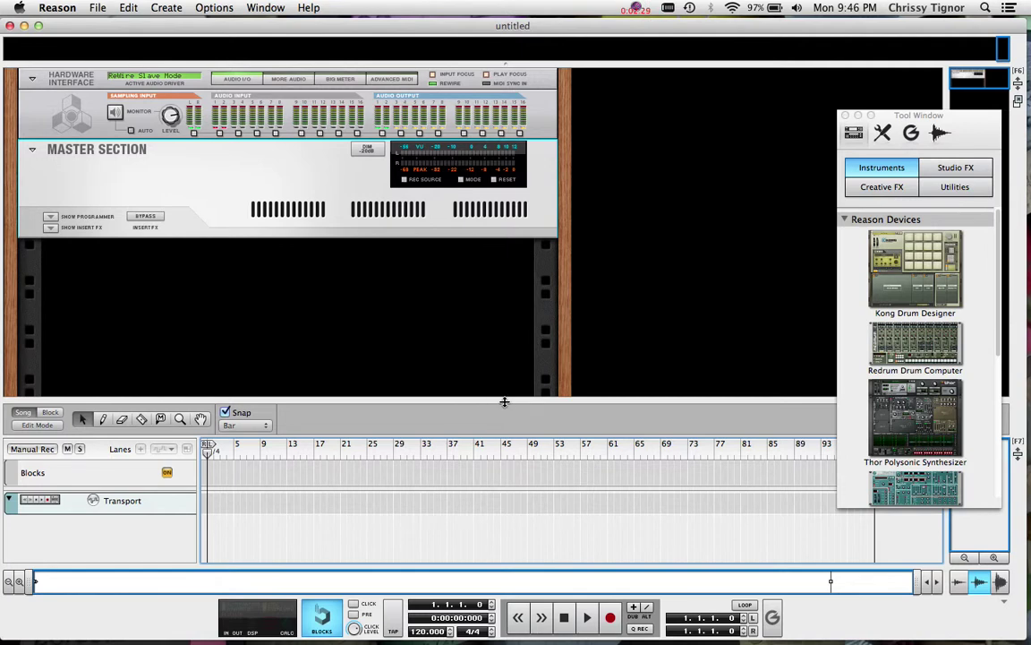
{"action": "left_click_drag", "start_coordinate": [504, 401], "coordinate": [451, 546]}
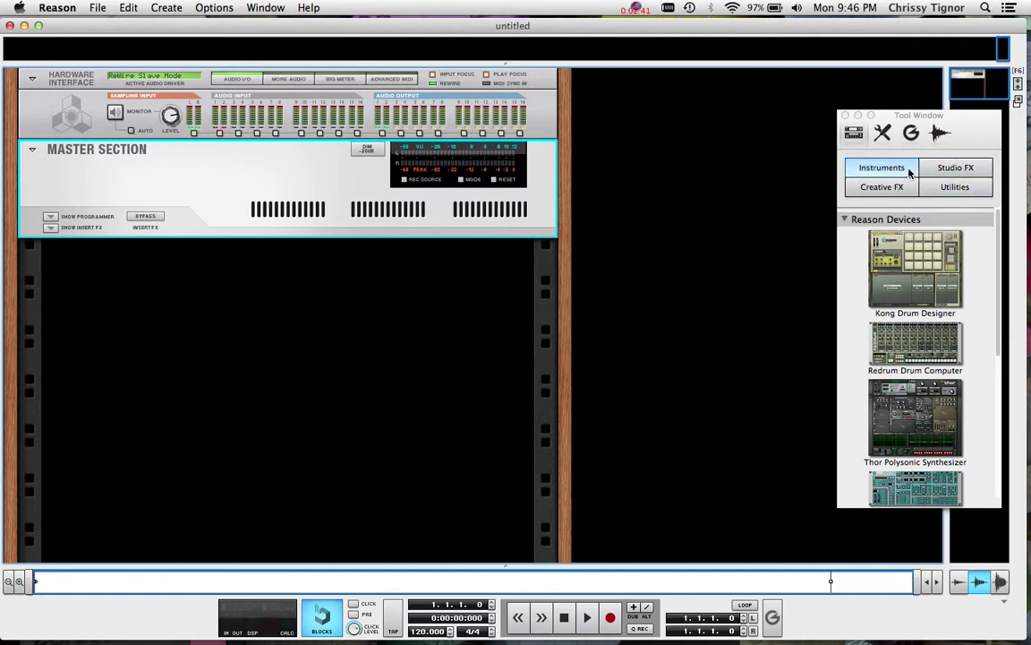
- Drag a Mixer 14:2 from the Utilities devices into the rack under the Master Section
{"action": "left_click", "coordinate": [970, 187]}
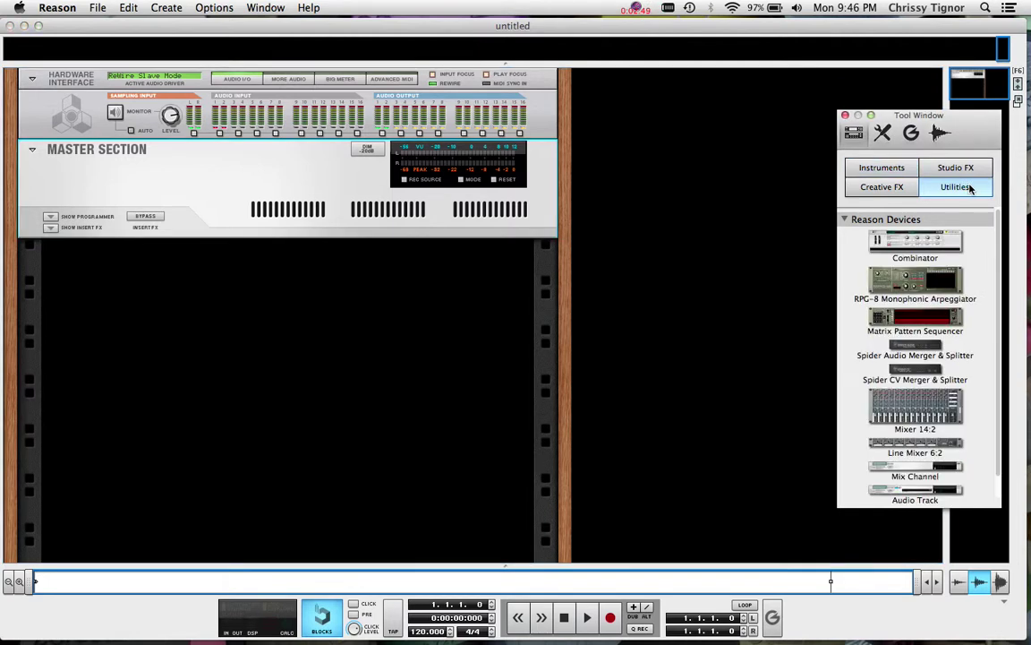
{"action": "left_click", "coordinate": [938, 404]}
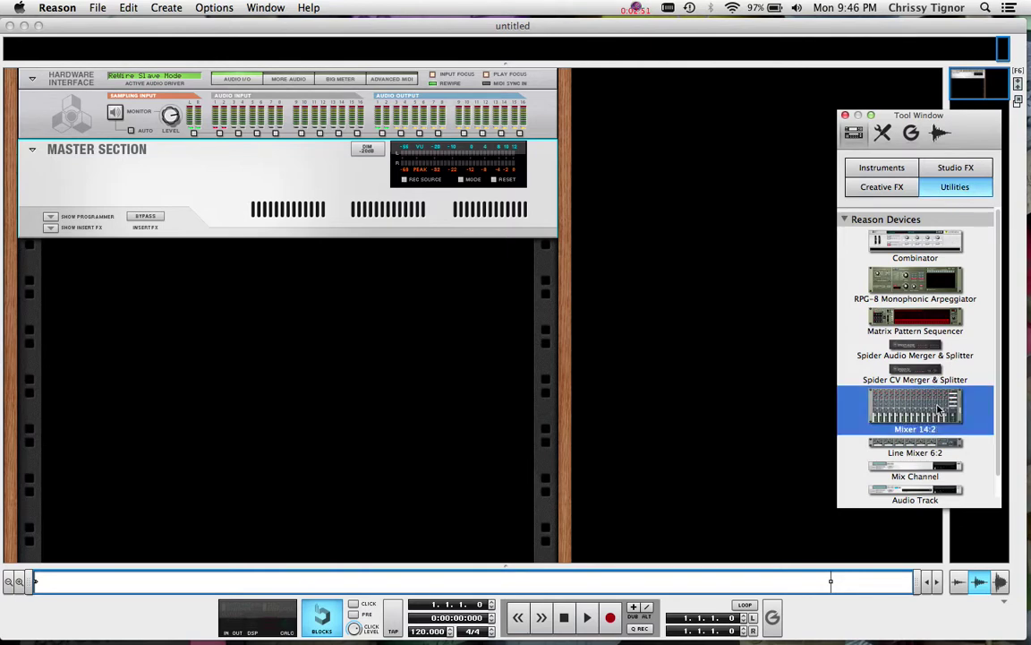
{"action": "left_click_drag", "start_coordinate": [938, 408], "coordinate": [331, 285]}
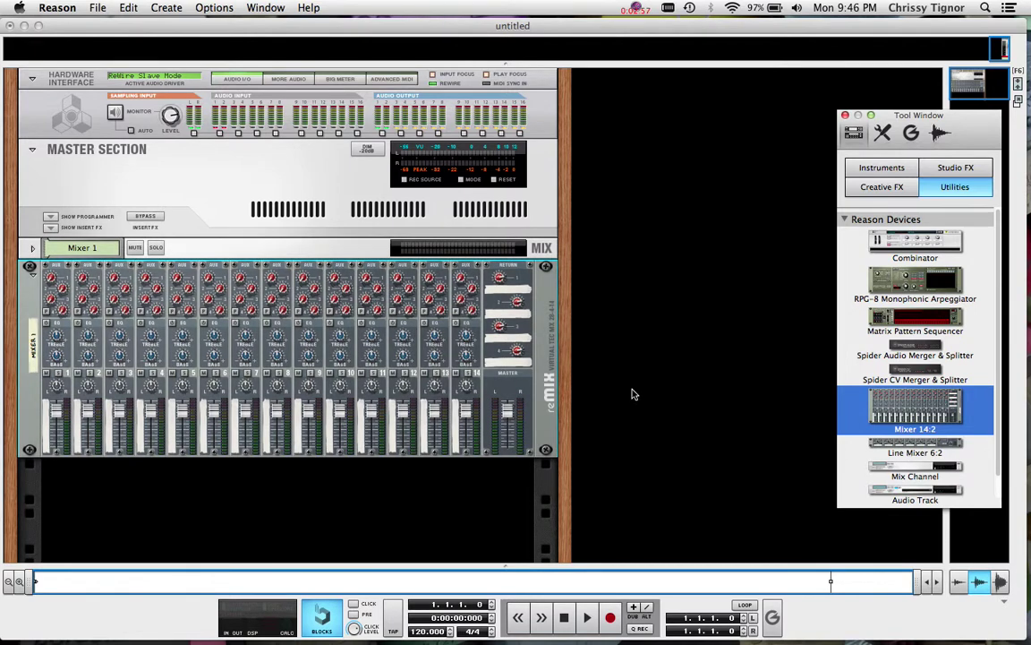
{"action": "scroll", "coordinate": [633, 434], "scroll_direction": "down", "scroll_amount": 1}
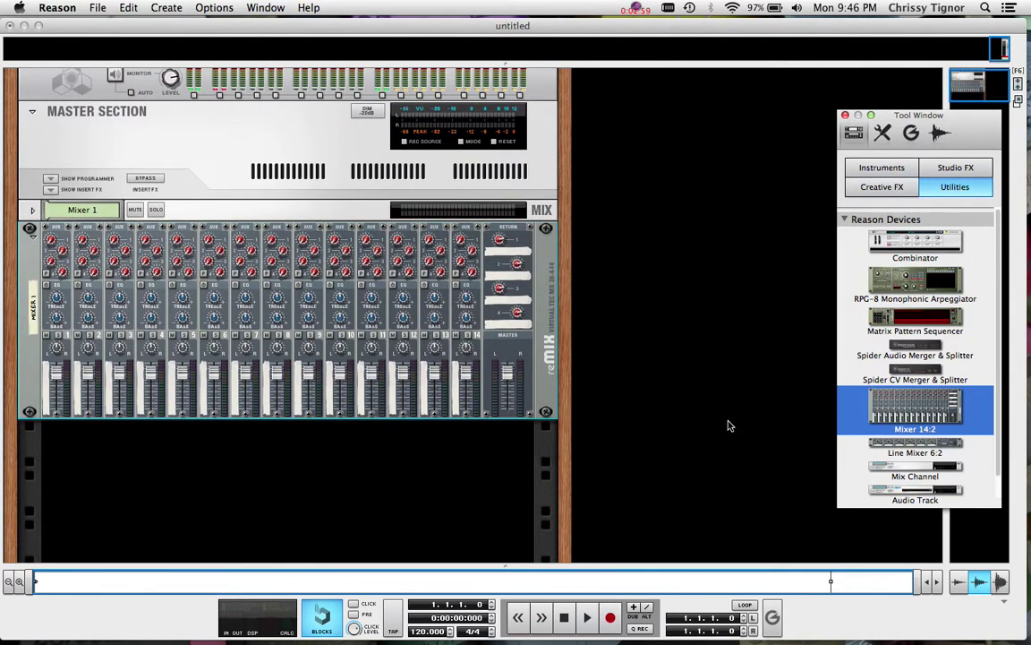
{"action": "left_click", "coordinate": [902, 168]}
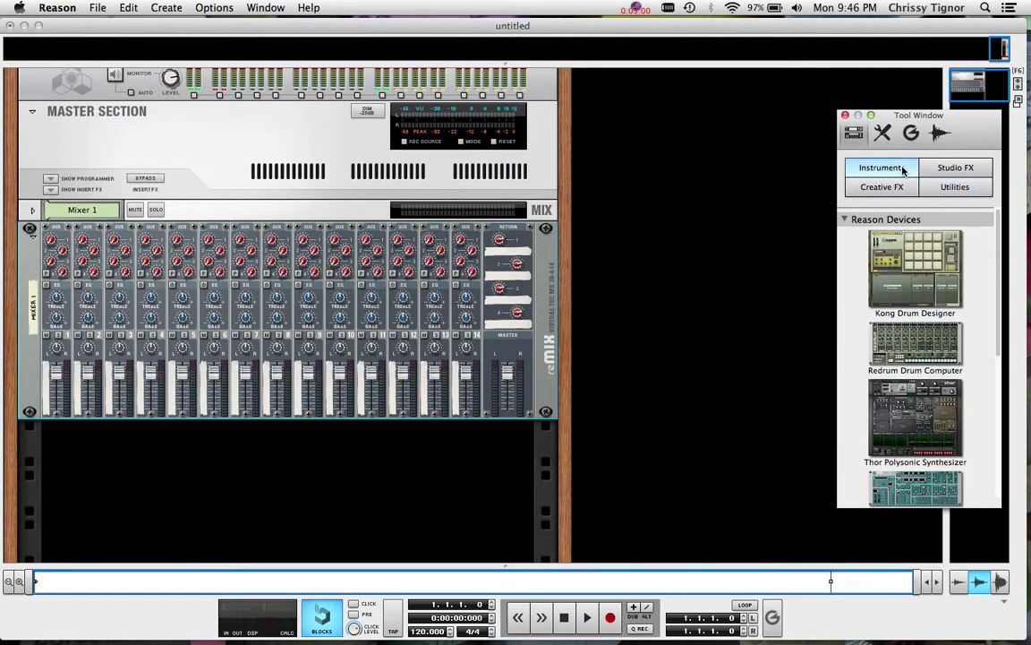
- Add a Redrum Drum Computer below Mixer 1 and an ID8 Instrument Device below the Redrum
{"action": "left_click", "coordinate": [948, 358]}
{"action": "left_click_drag", "start_coordinate": [948, 356], "coordinate": [398, 479]}
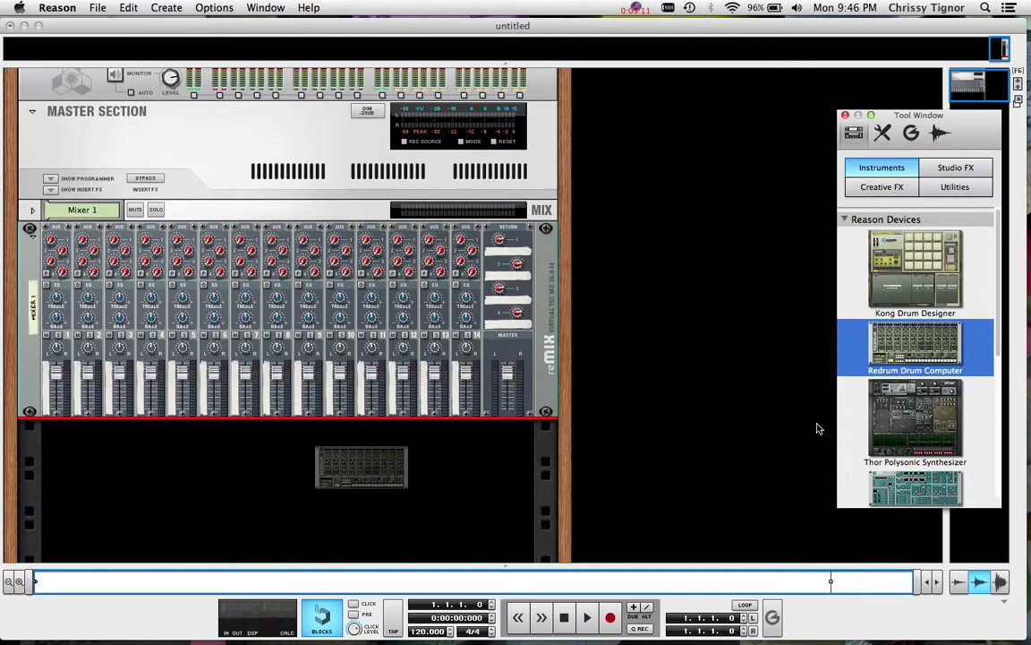
{"action": "scroll", "coordinate": [870, 433], "scroll_direction": "down", "scroll_amount": 5}
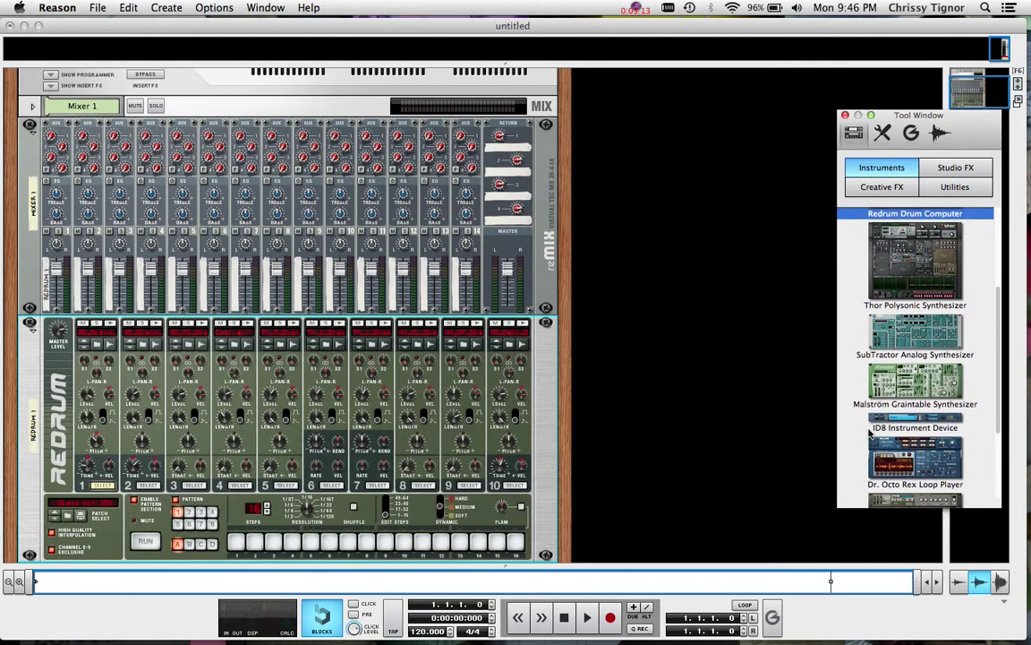
{"action": "scroll", "coordinate": [420, 456], "scroll_direction": "down", "scroll_amount": 5}
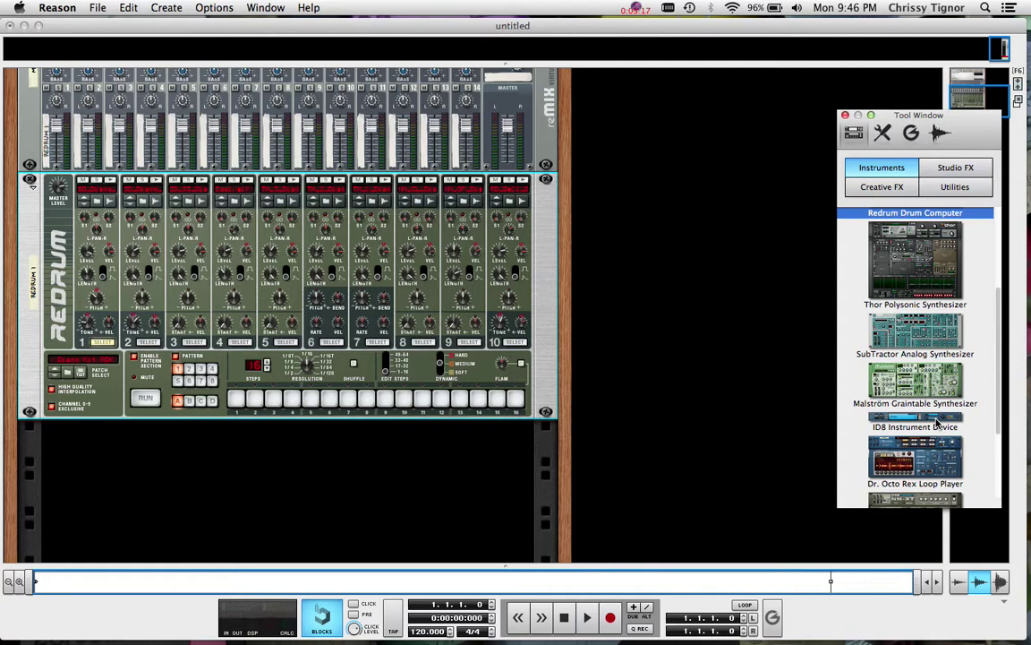
{"action": "left_click_drag", "start_coordinate": [936, 423], "coordinate": [531, 466]}
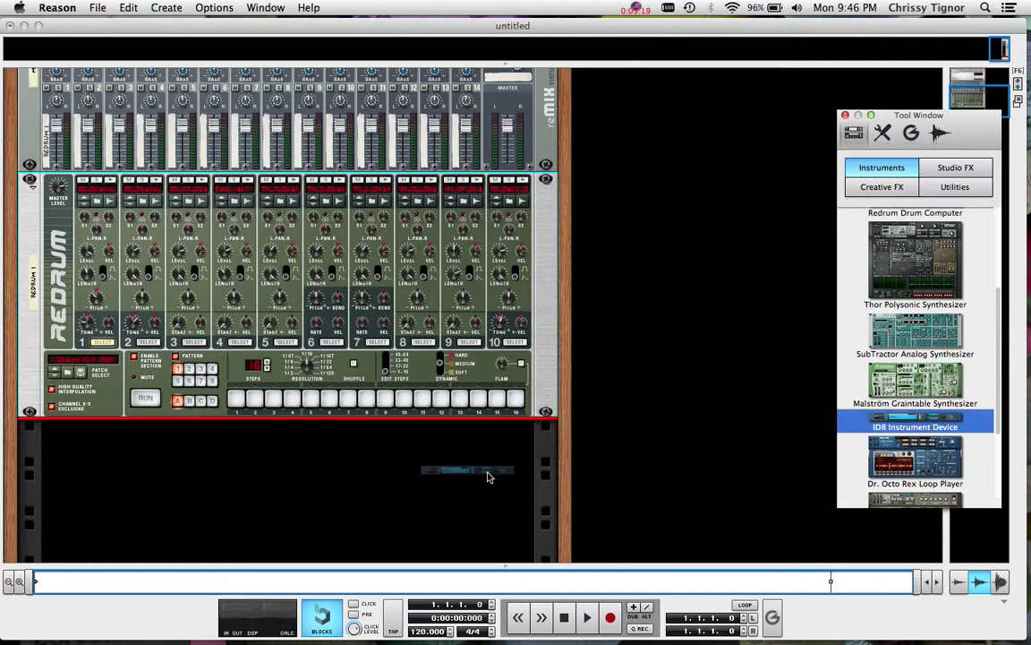
{"action": "left_click_drag", "start_coordinate": [489, 477], "coordinate": [363, 468]}
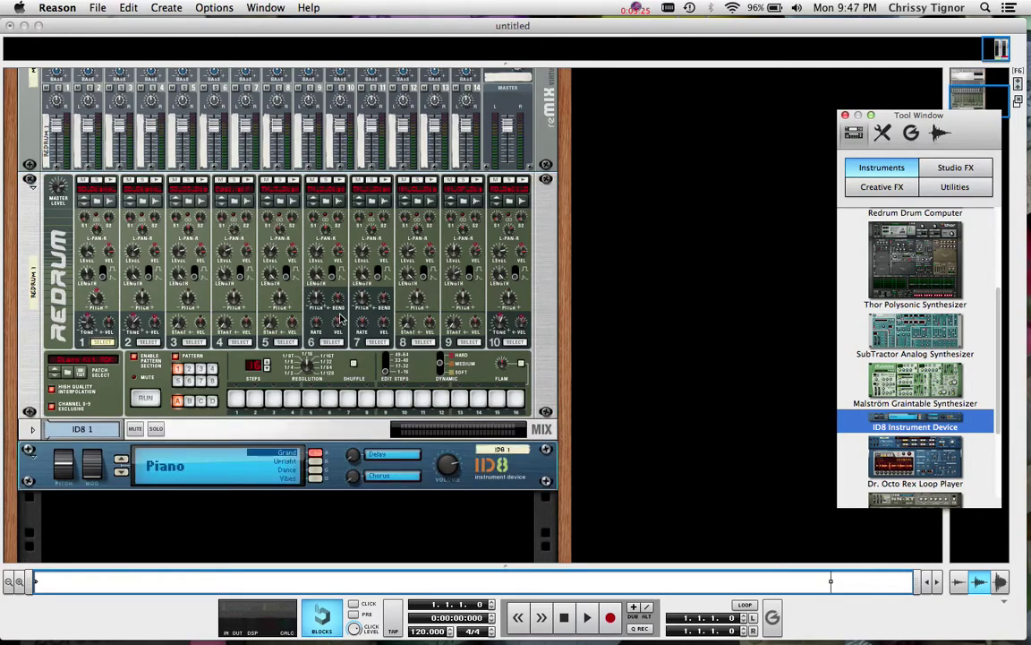
{"action": "scroll", "coordinate": [597, 234], "scroll_direction": "up", "scroll_amount": 5}
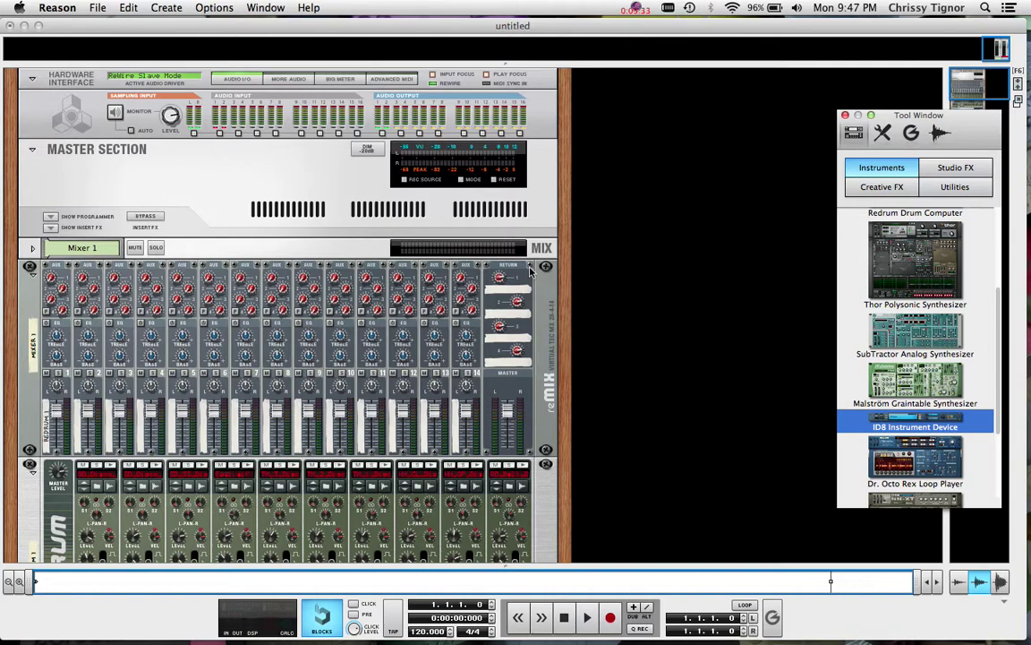
- Flip the rack around and scroll through its rear cabling
{"action": "key", "text": "Tab"}
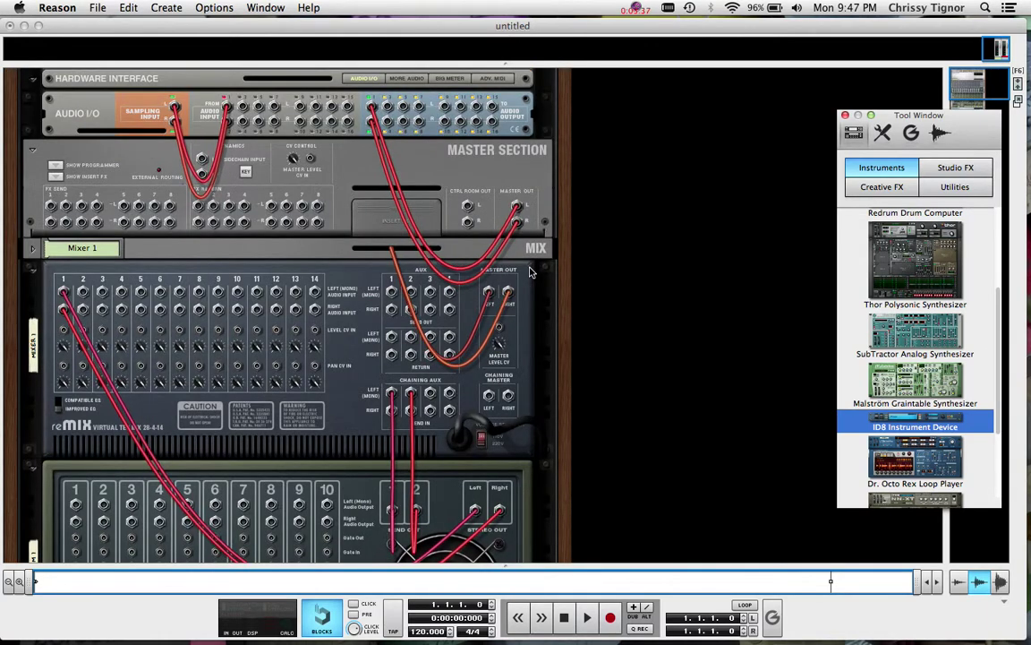
{"action": "key", "text": "Tab"}
{"action": "key", "text": "Tab"}
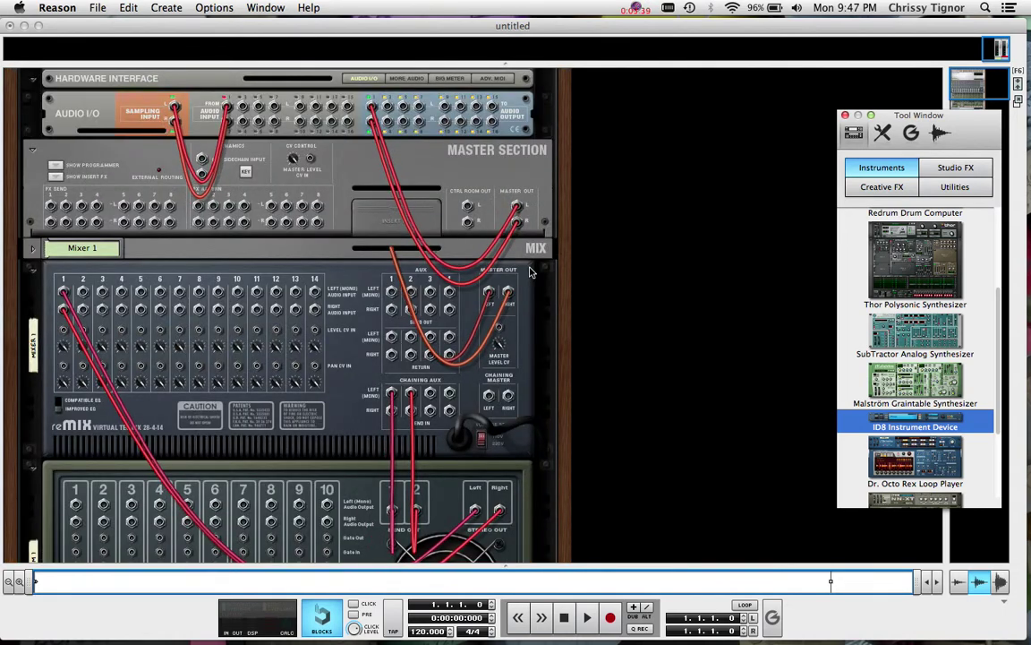
{"action": "scroll", "coordinate": [529, 271], "scroll_direction": "down", "scroll_amount": 2}
{"action": "scroll", "coordinate": [529, 271], "scroll_direction": "down", "scroll_amount": 5}
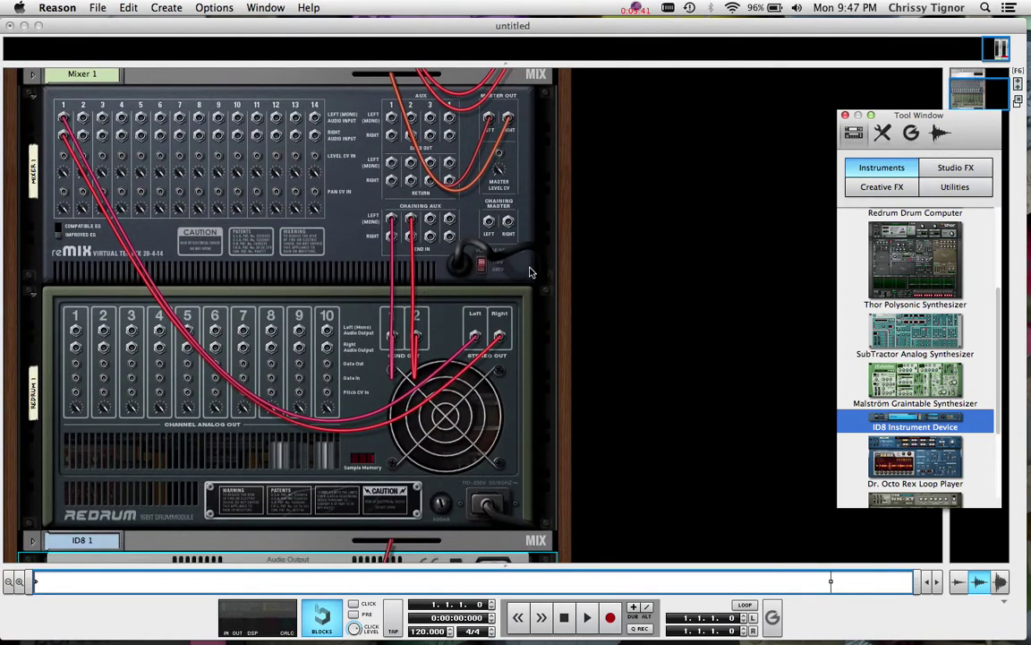
{"action": "scroll", "coordinate": [529, 271], "scroll_direction": "down", "scroll_amount": 2}
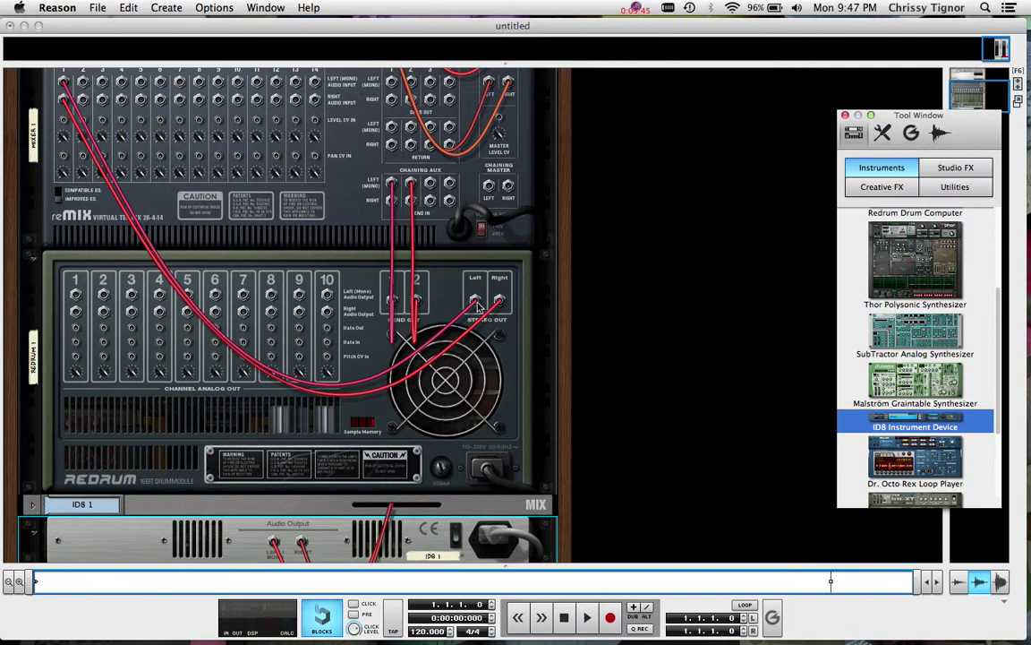
{"action": "scroll", "coordinate": [66, 100], "scroll_direction": "up", "scroll_amount": 2}
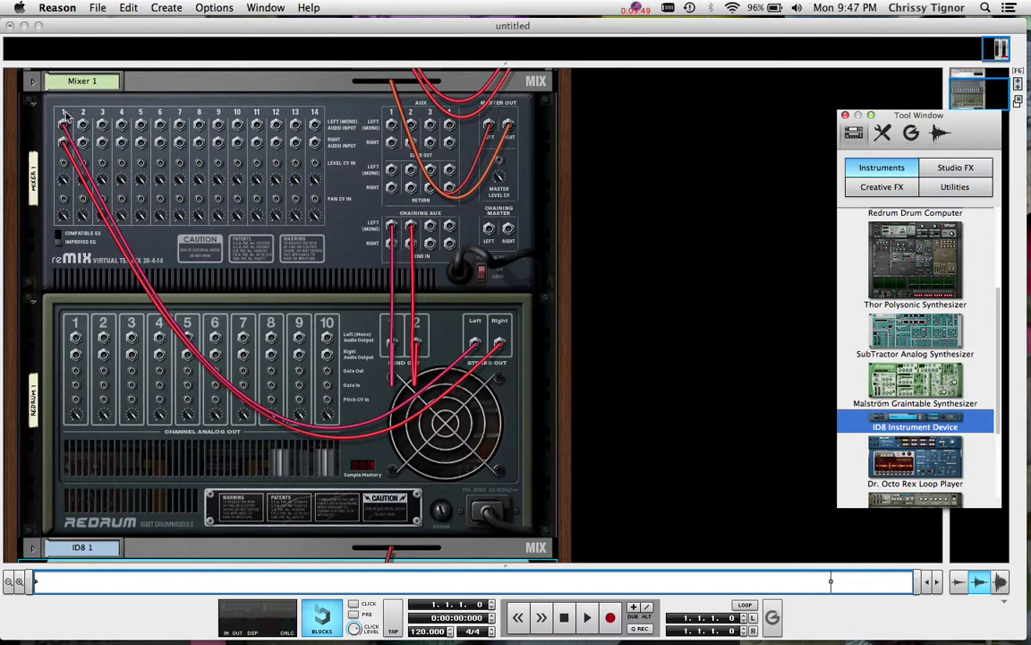
{"action": "scroll", "coordinate": [254, 326], "scroll_direction": "down", "scroll_amount": 7}
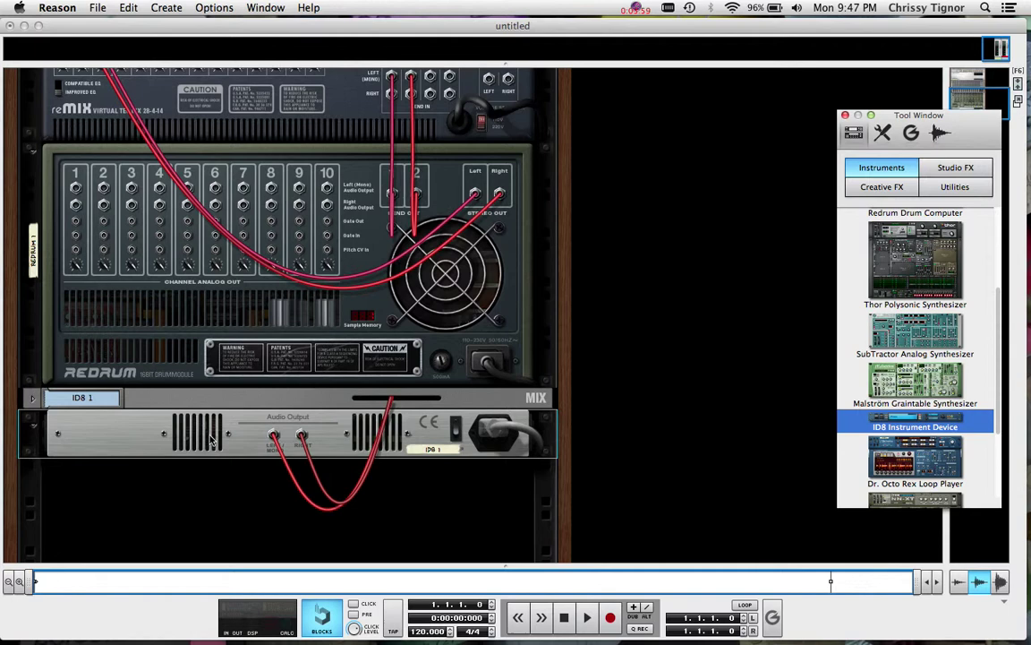
- Patch the ID8 mix channel output into Mixer 1 channel 2, then flip the rack to the front
{"action": "left_click", "coordinate": [33, 399]}
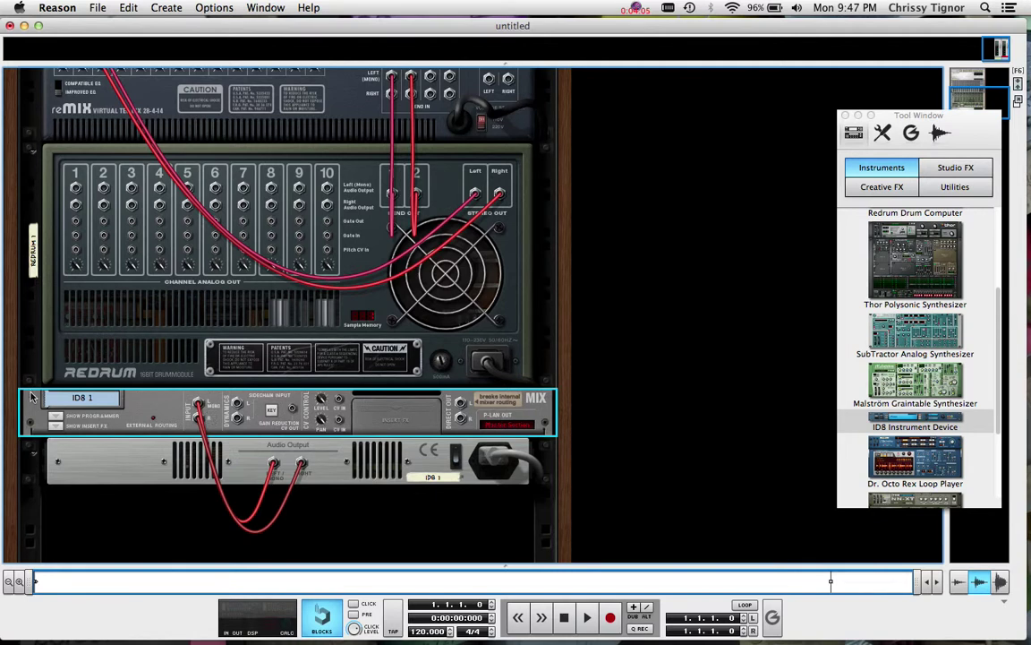
{"action": "left_click", "coordinate": [32, 398]}
{"action": "left_click", "coordinate": [32, 398]}
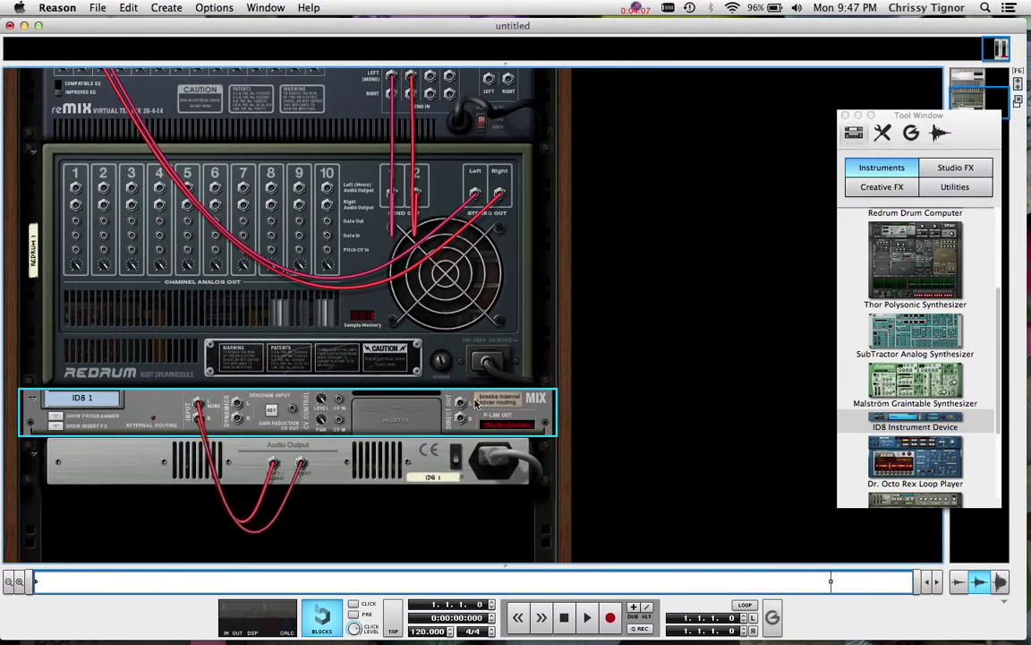
{"action": "left_click_drag", "start_coordinate": [460, 403], "coordinate": [85, 176]}
{"action": "scroll", "coordinate": [260, 363], "scroll_direction": "down", "scroll_amount": 6}
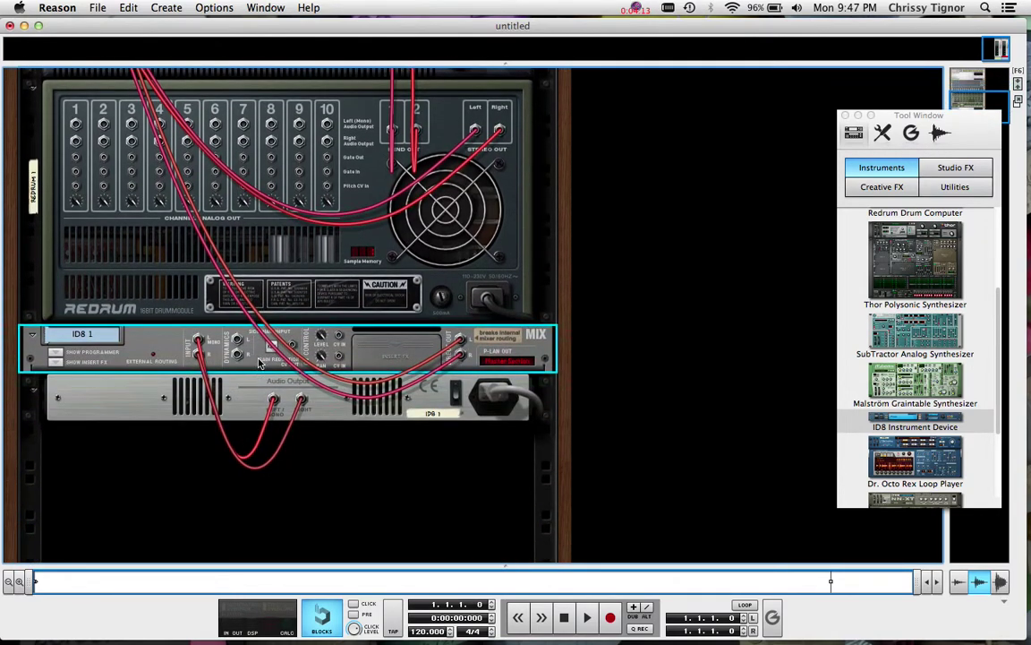
{"action": "scroll", "coordinate": [224, 307], "scroll_direction": "up", "scroll_amount": 6}
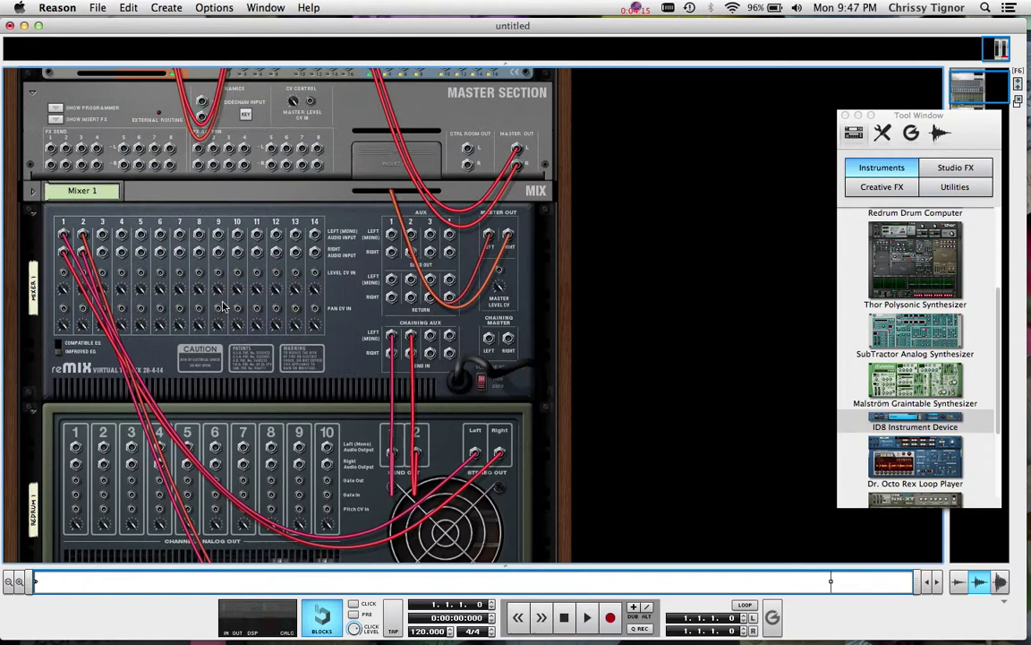
{"action": "scroll", "coordinate": [89, 235], "scroll_direction": "down", "scroll_amount": 6}
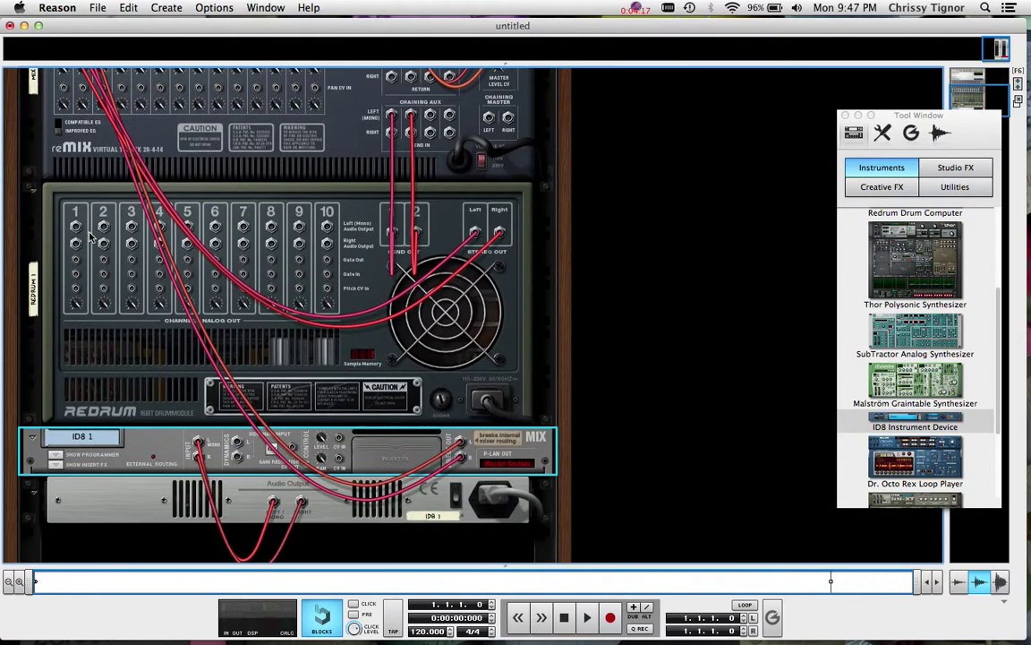
{"action": "scroll", "coordinate": [89, 235], "scroll_direction": "up", "scroll_amount": 6}
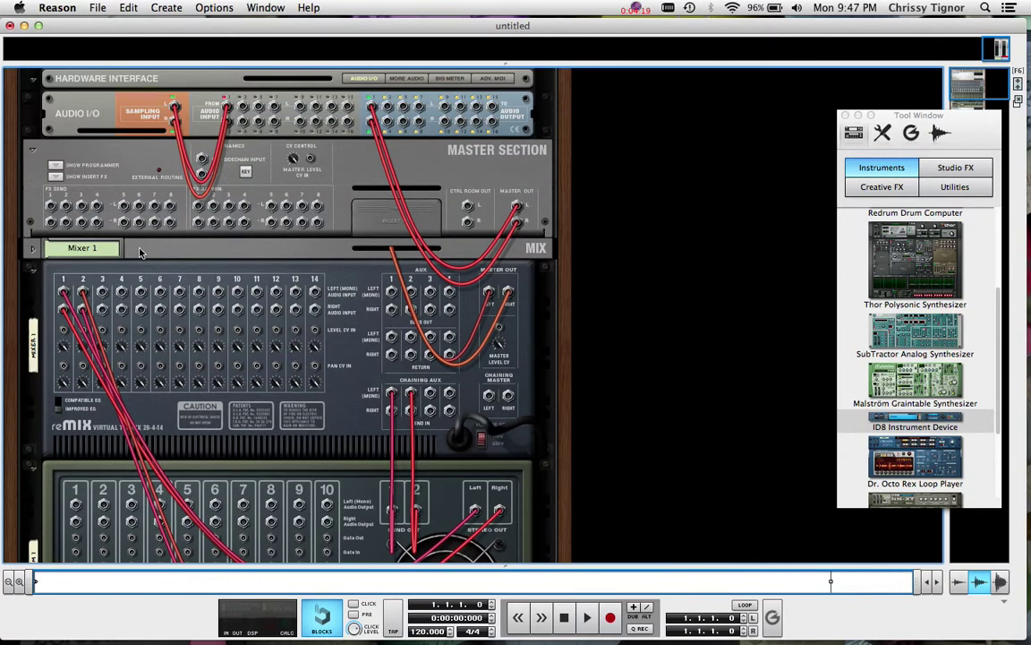
{"action": "key", "text": "Tab"}
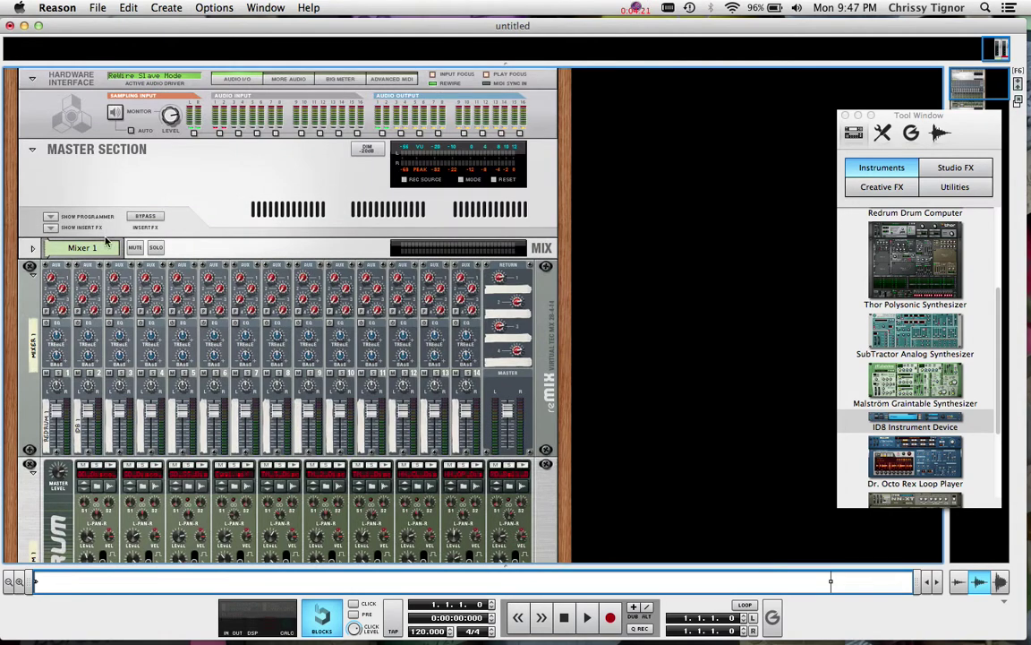
- Rename the Redrum device to Drums and the ID8 device to Piano
{"action": "scroll", "coordinate": [168, 270], "scroll_direction": "down", "scroll_amount": 3}
{"action": "scroll", "coordinate": [185, 299], "scroll_direction": "down", "scroll_amount": 3}
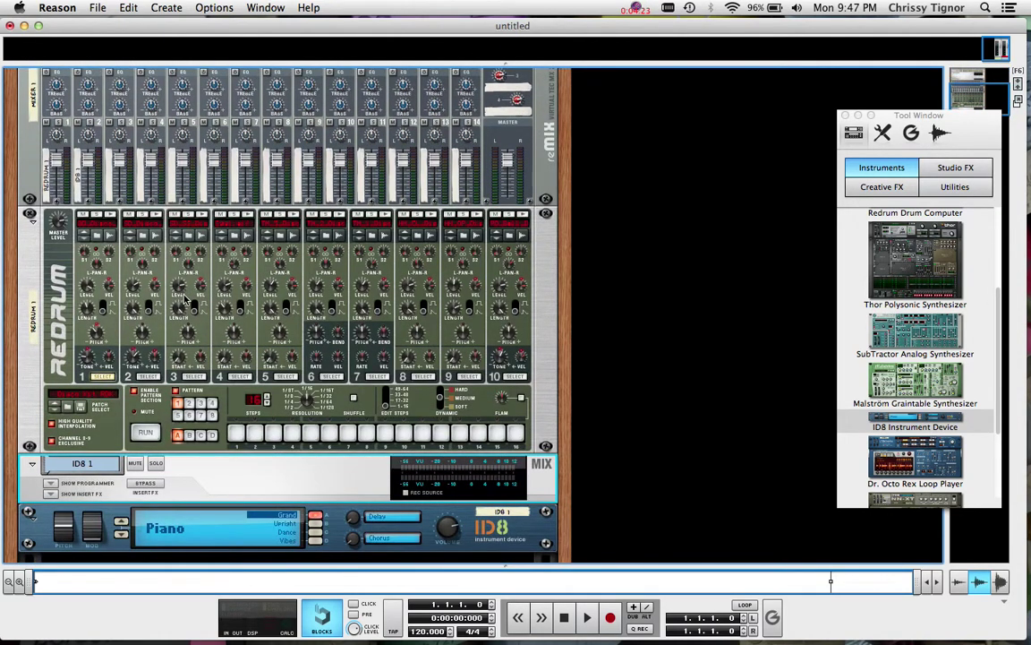
{"action": "scroll", "coordinate": [179, 287], "scroll_direction": "down", "scroll_amount": 1}
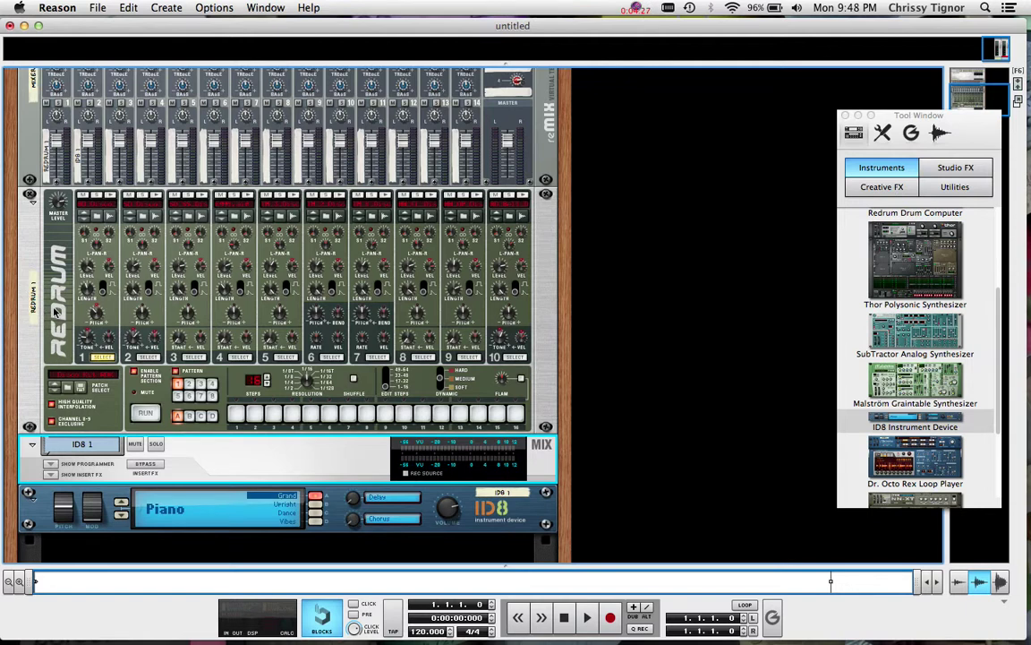
{"action": "left_click", "coordinate": [32, 284]}
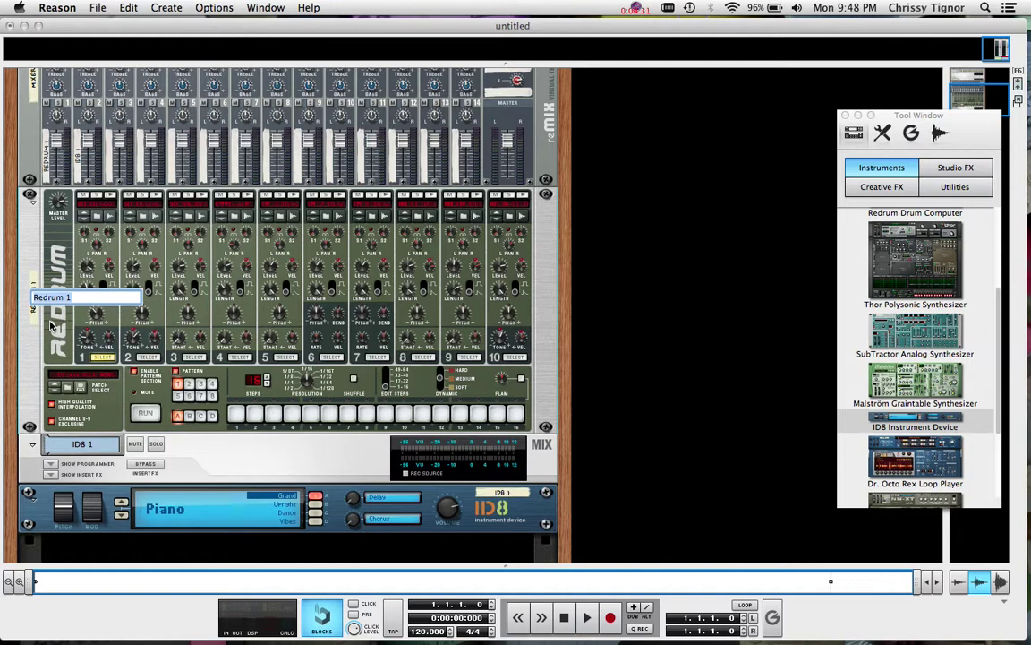
{"action": "type", "text": "Drums"}
{"action": "key", "text": "Return"}
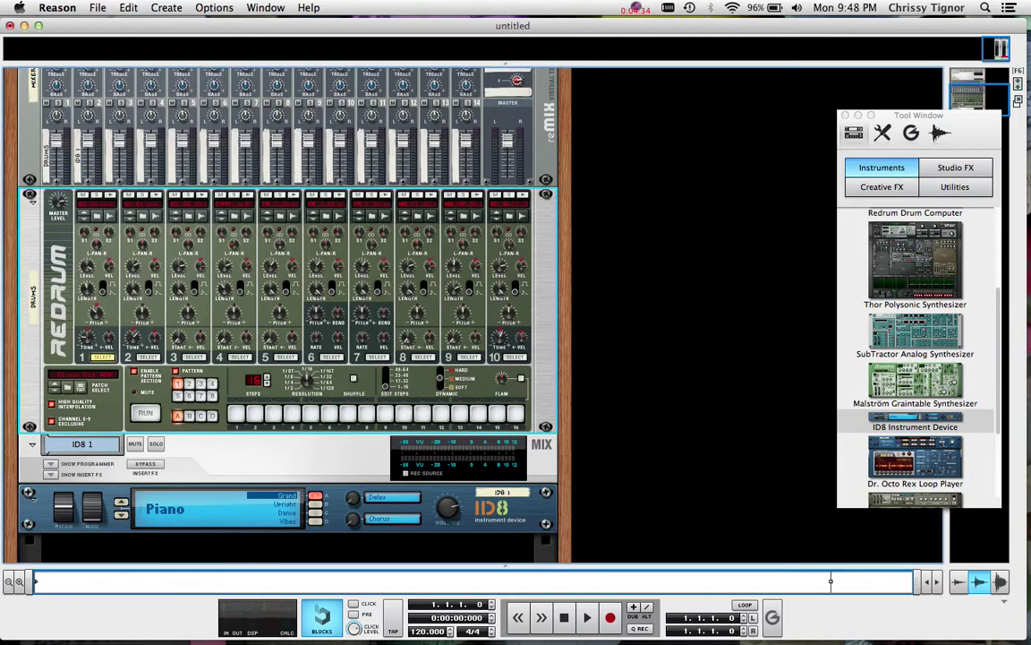
{"action": "left_click", "coordinate": [503, 493]}
{"action": "type", "text": "Piano"}
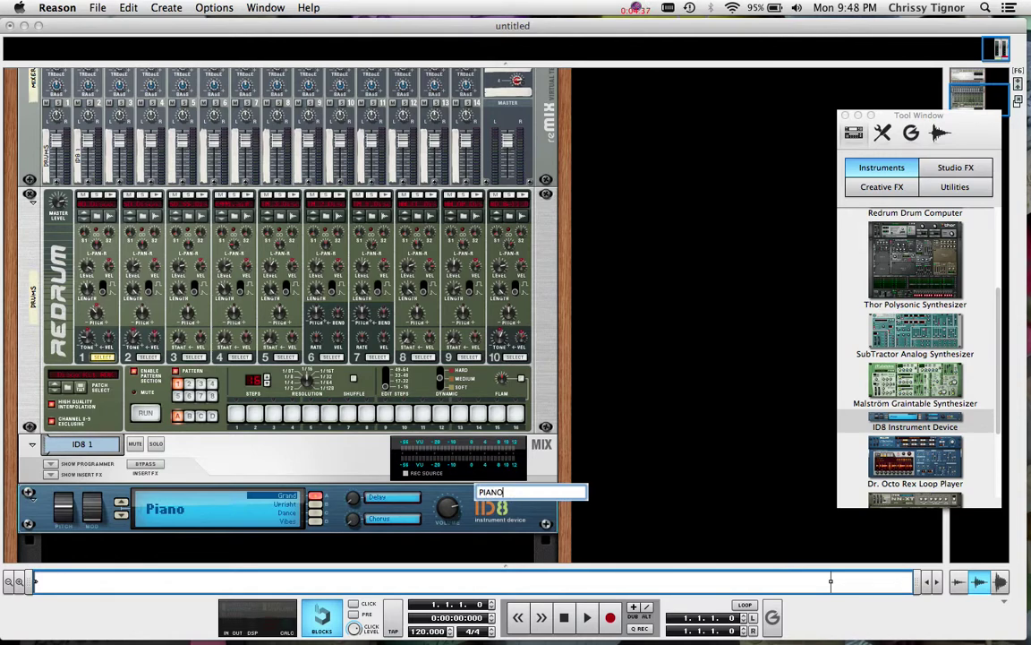
{"action": "key", "text": "Return"}
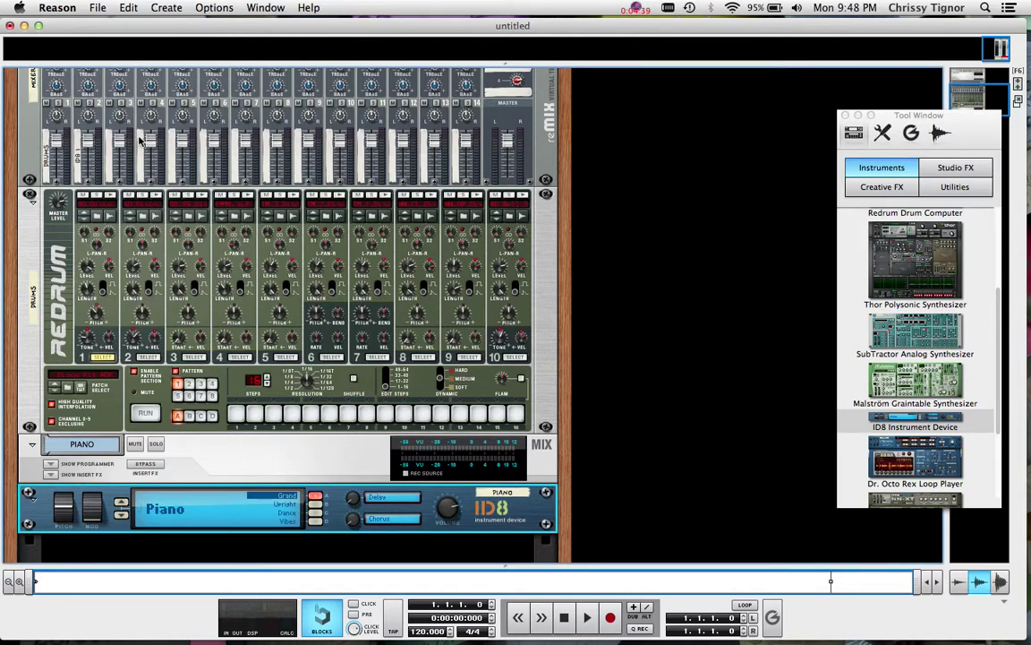
- Flip the rack and bring Digital Performer to the front via Mission Control
{"action": "key", "text": "Tab"}
{"action": "key", "text": "Tab"}
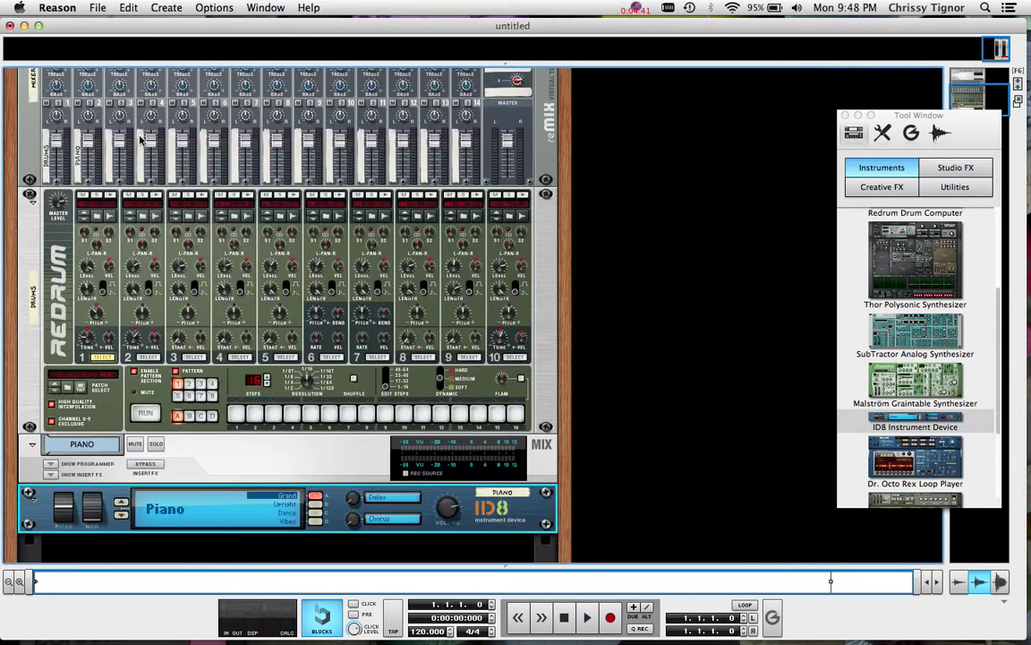
{"action": "key", "text": "ctrl+Up"}
{"action": "left_click", "coordinate": [265, 340]}
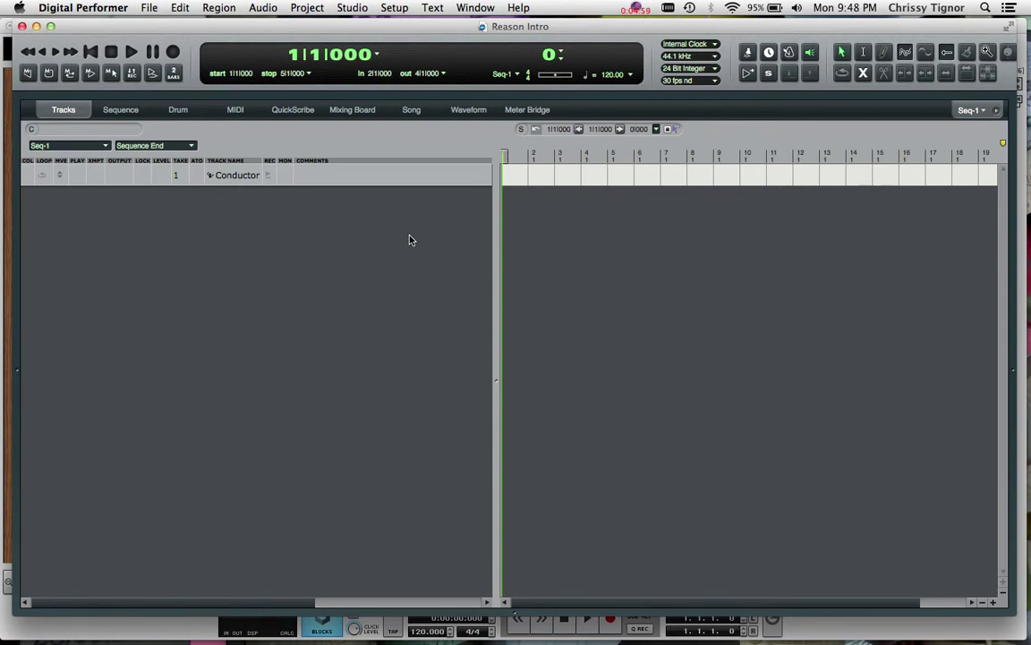
- Add a new aux track, Aux-1, to the session
{"action": "right_click", "coordinate": [410, 237]}
{"action": "mouse_move", "coordinate": [537, 263]}
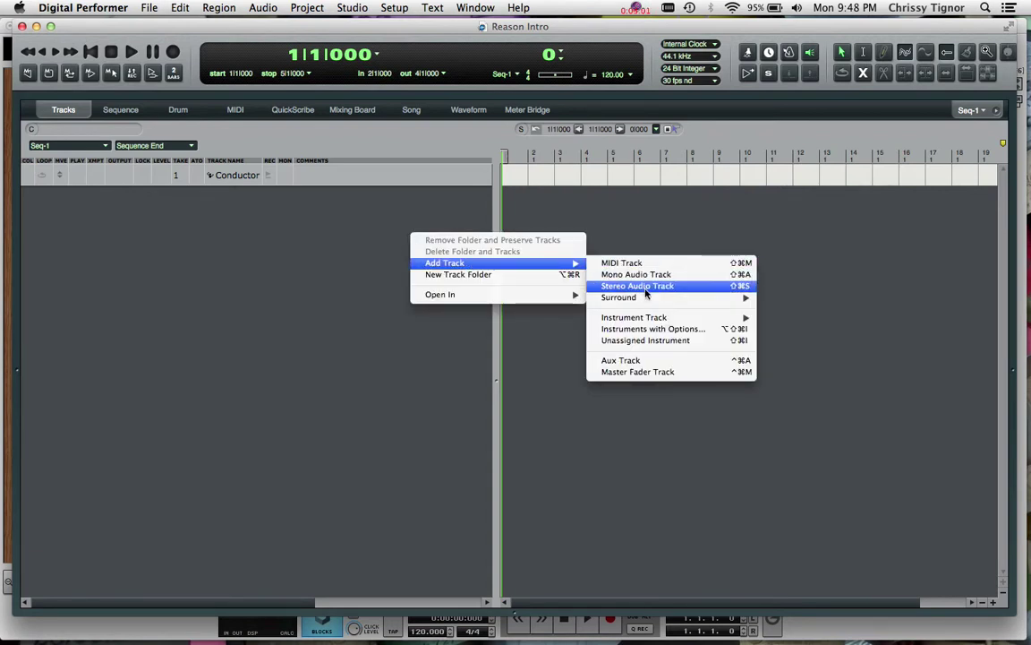
{"action": "left_click", "coordinate": [703, 360]}
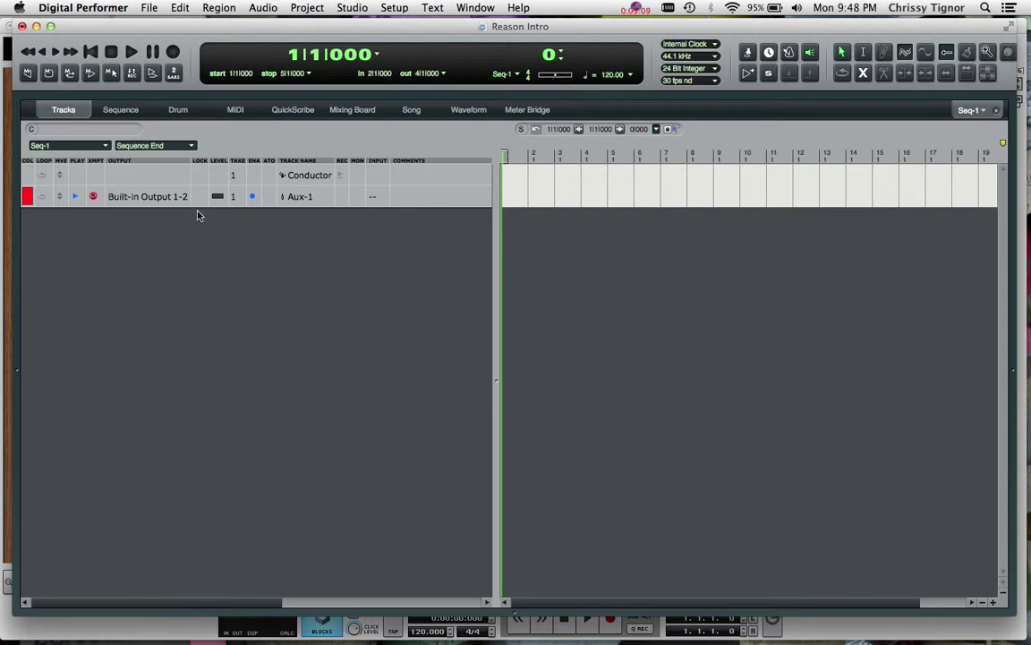
- Set Aux-1's input to the Reason:Mix L 1-Mix R 2 stereo bundle
{"action": "left_click", "coordinate": [376, 198]}
{"action": "mouse_move", "coordinate": [413, 249]}
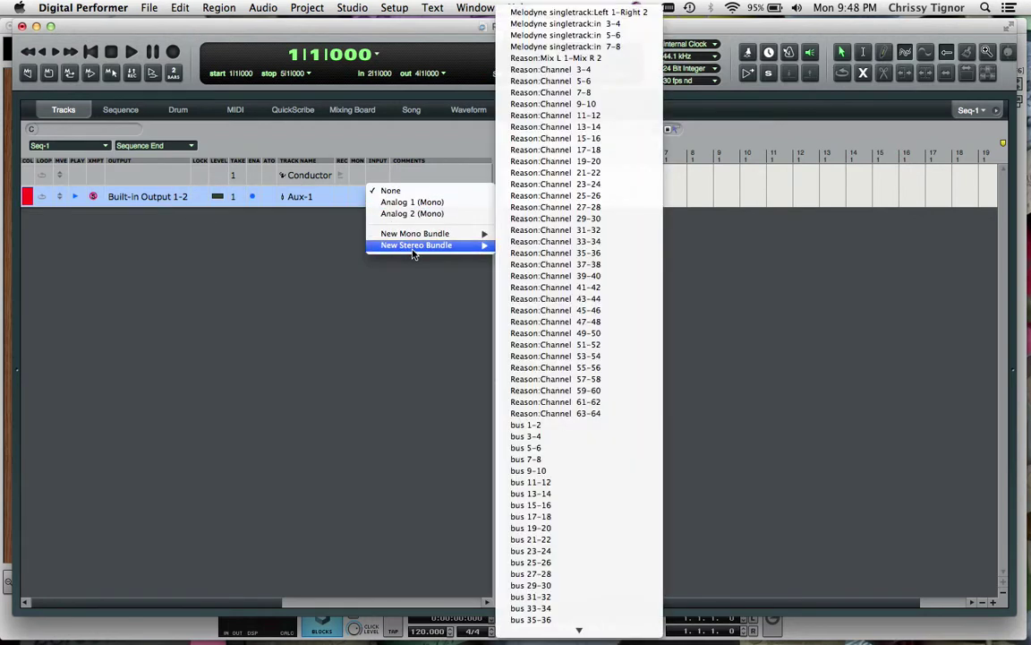
{"action": "left_click", "coordinate": [631, 59]}
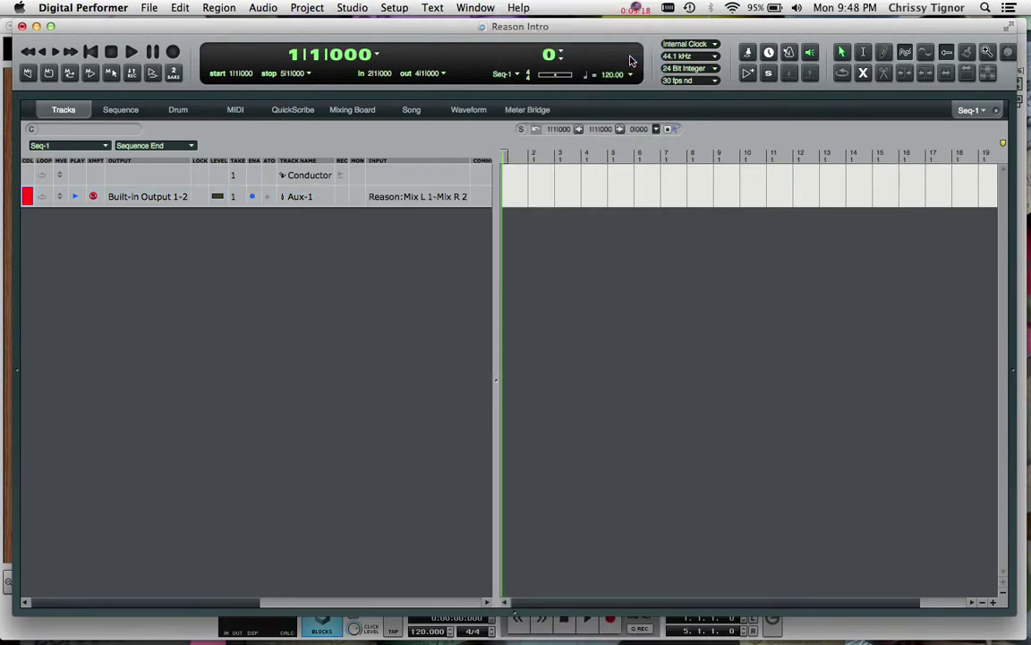
- Add two MIDI tracks to the session
{"action": "right_click", "coordinate": [429, 220]}
{"action": "mouse_move", "coordinate": [528, 248]}
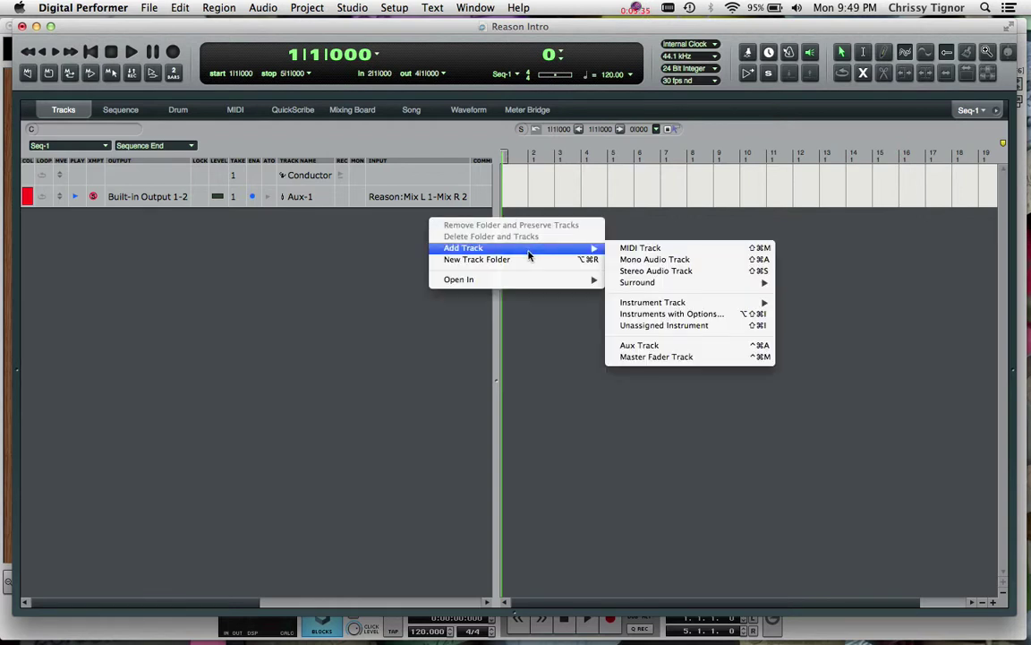
{"action": "left_click", "coordinate": [678, 249]}
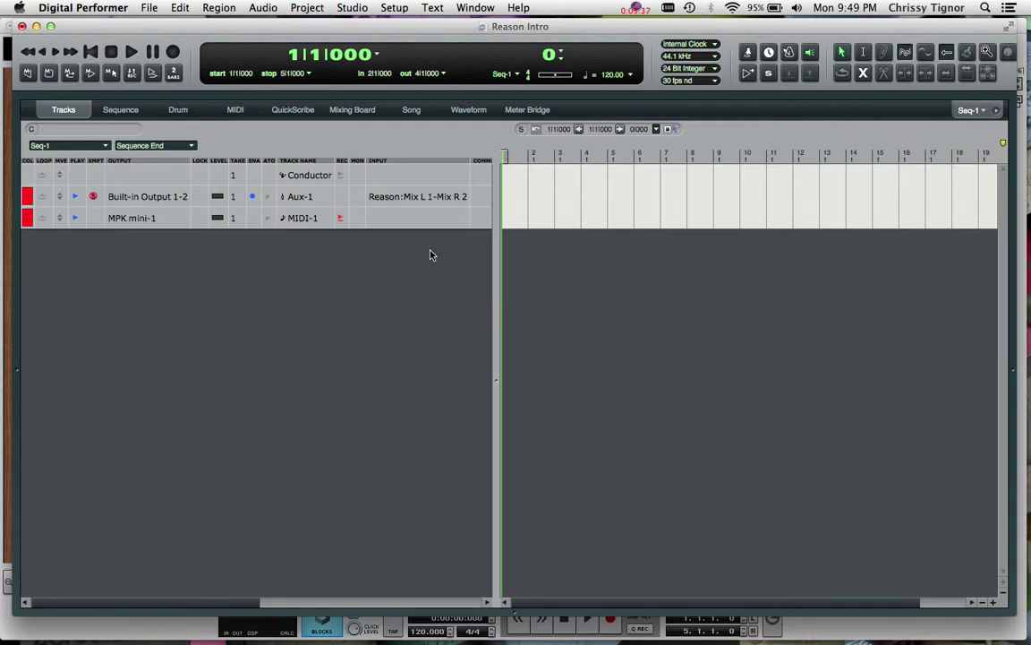
{"action": "key", "text": "super+shift+m"}
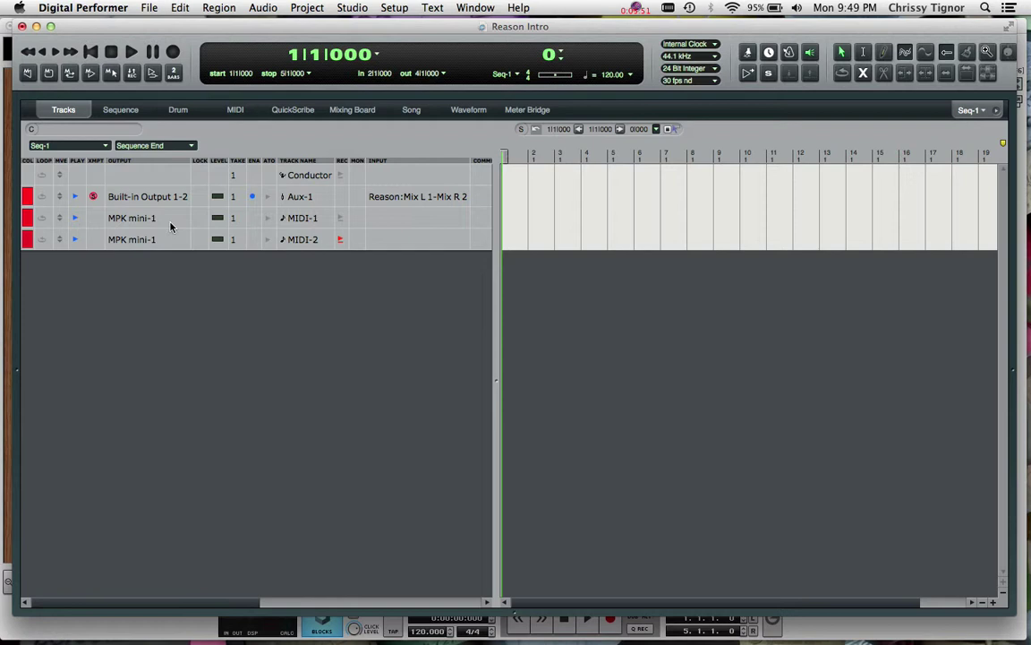
- Rename the tracks to DRUMS, REASON PLAYBACK and PIANO
{"action": "left_click", "coordinate": [313, 219]}
{"action": "left_click", "coordinate": [313, 219]}
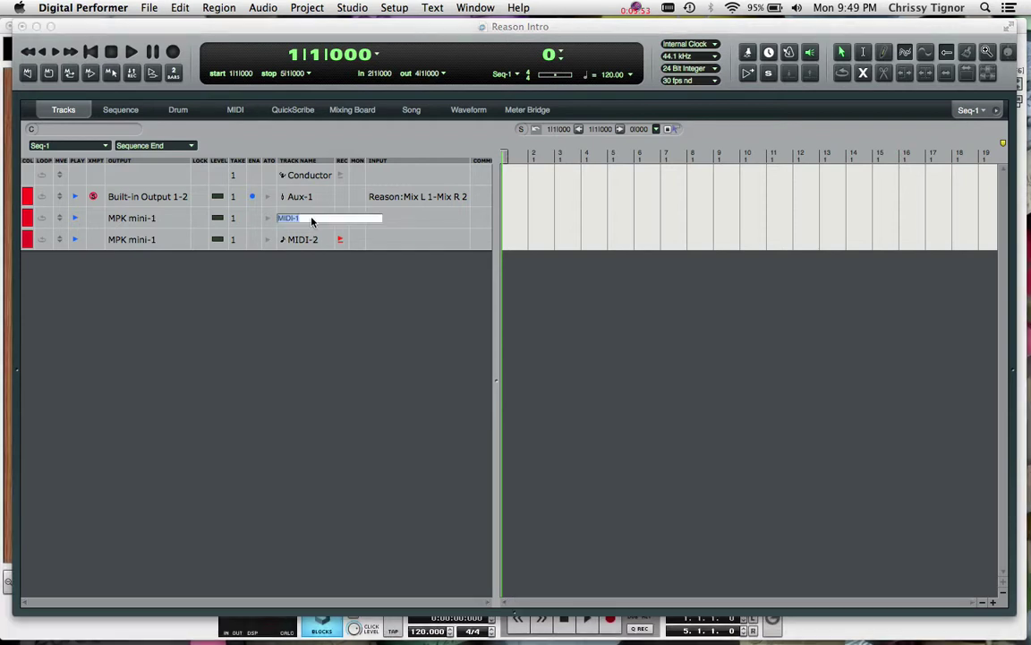
{"action": "type", "text": "DRUMS"}
{"action": "key", "text": "Return"}
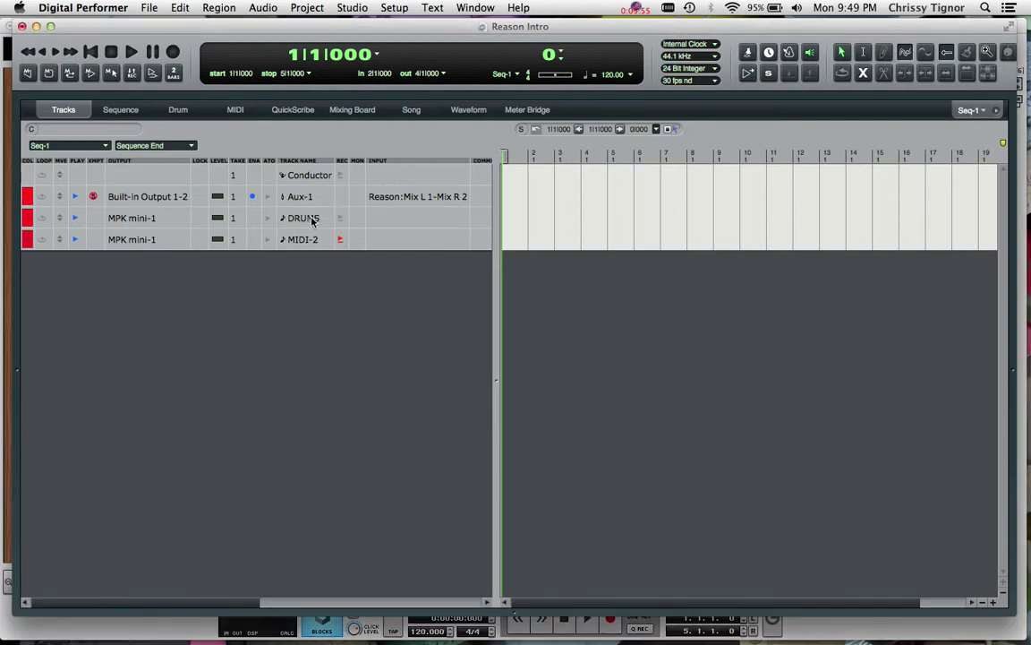
{"action": "double_click", "coordinate": [309, 196]}
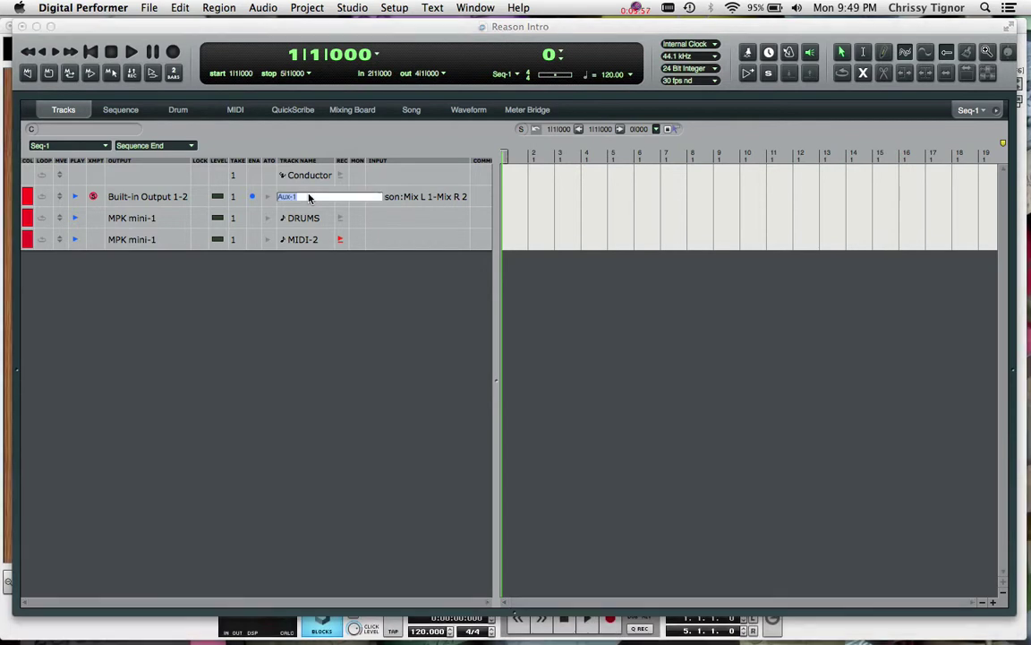
{"action": "type", "text": "REASON PLAYBACK"}
{"action": "key", "text": "Return"}
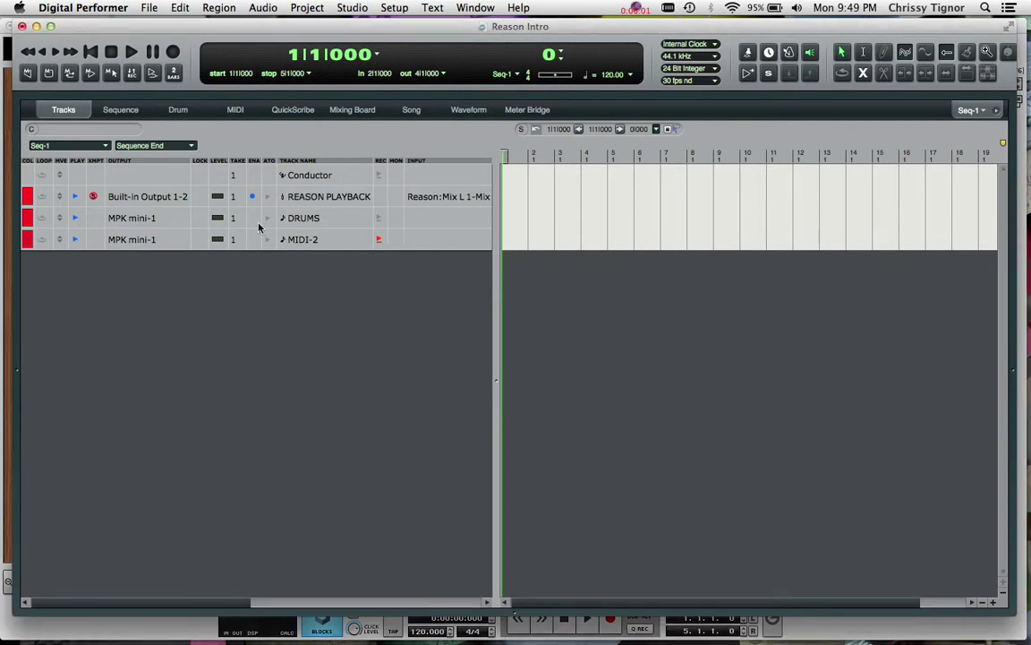
{"action": "double_click", "coordinate": [316, 239]}
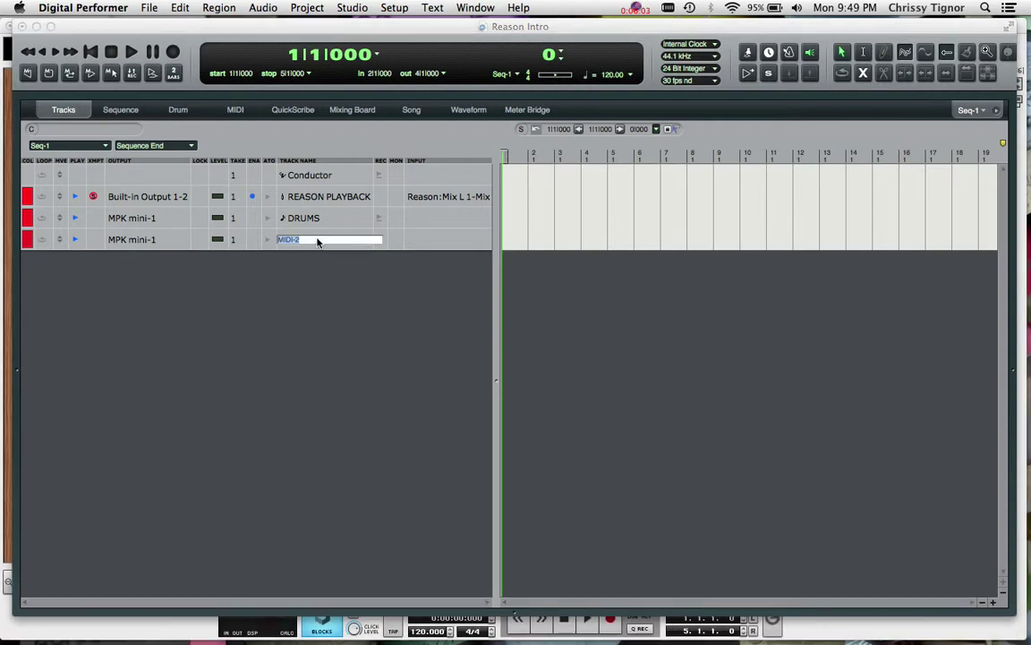
{"action": "type", "text": "PIANO"}
{"action": "key", "text": "Return"}
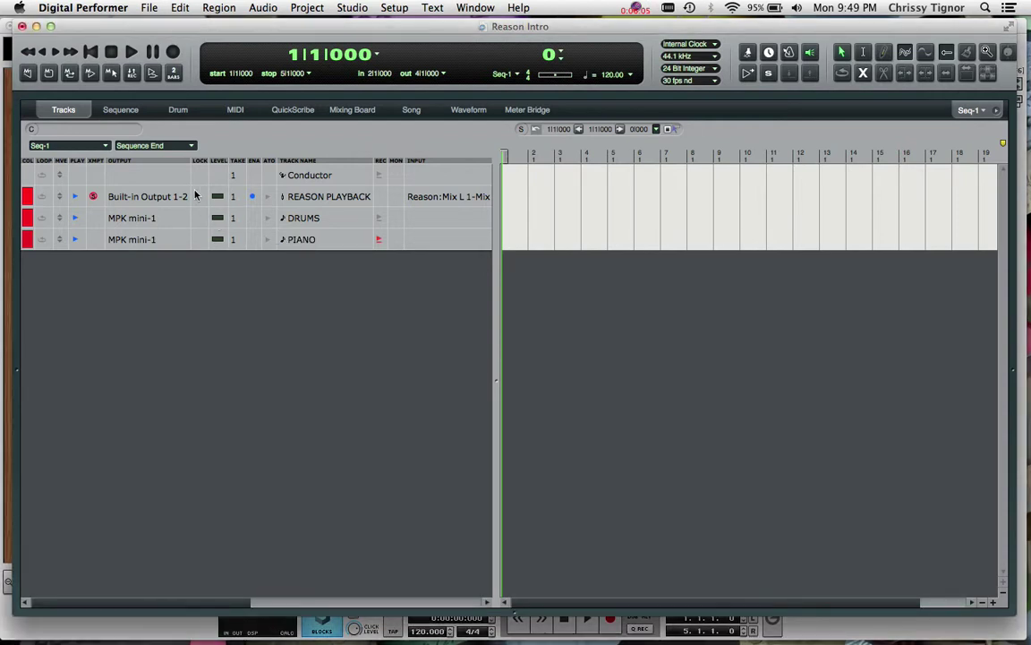
{"action": "left_click", "coordinate": [156, 216]}
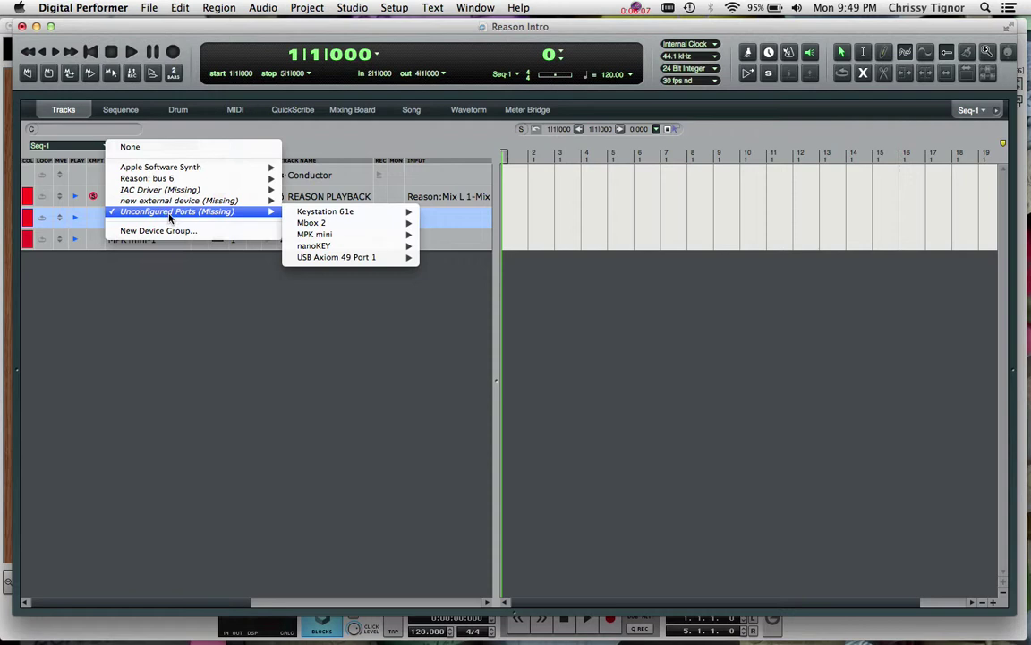
- Route DRUMS output to Reason: bus 6-DRUMS, record-arm DRUMS, and raise the volume
{"action": "left_click", "coordinate": [154, 245]}
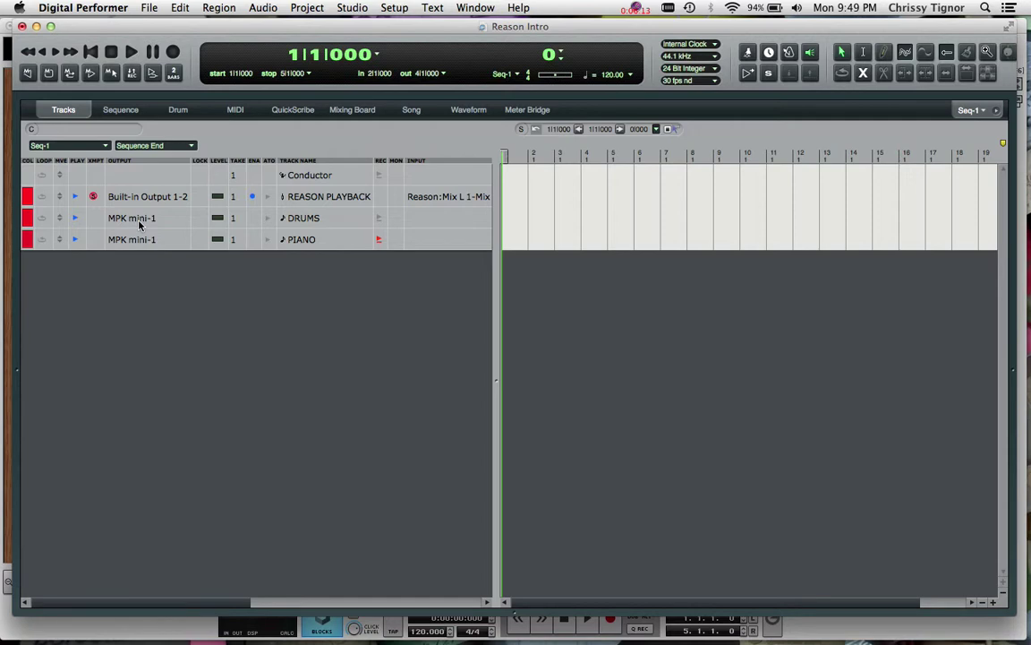
{"action": "left_click", "coordinate": [139, 224]}
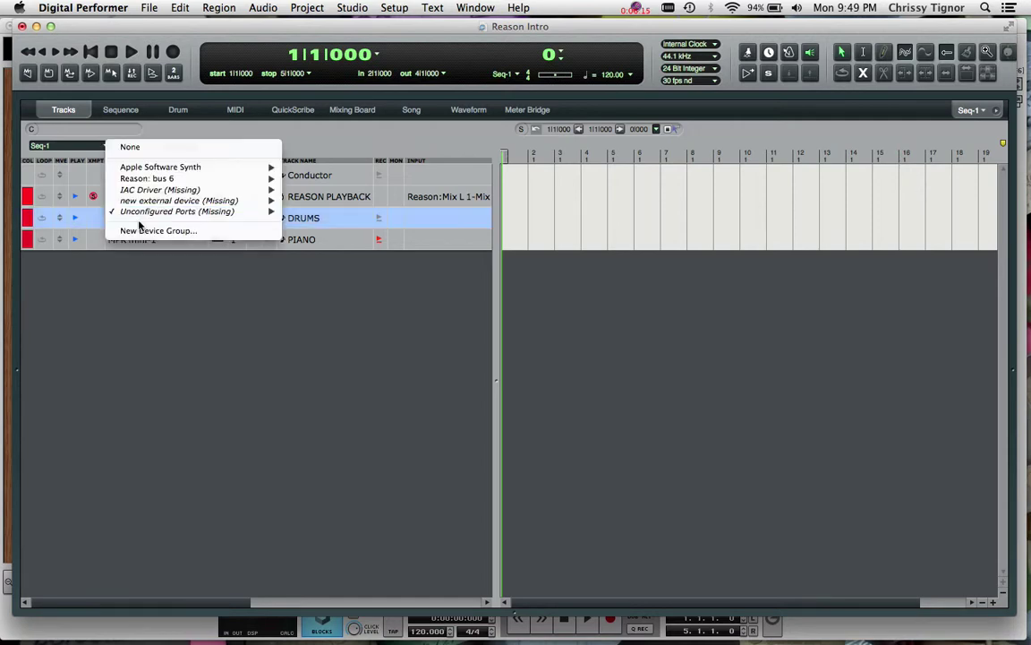
{"action": "mouse_move", "coordinate": [201, 182]}
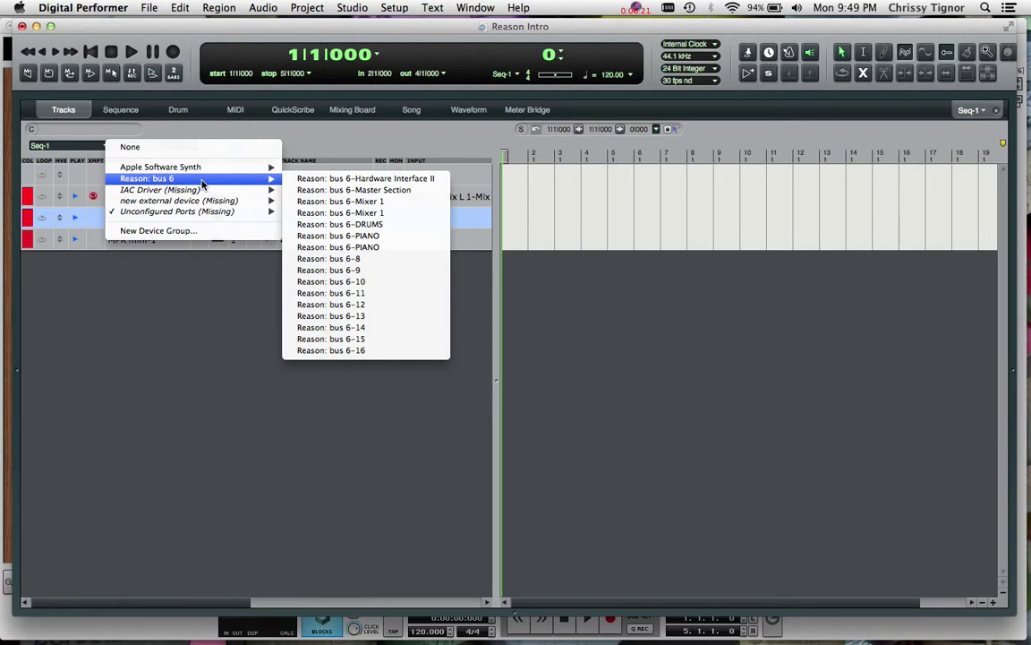
{"action": "left_click", "coordinate": [423, 227]}
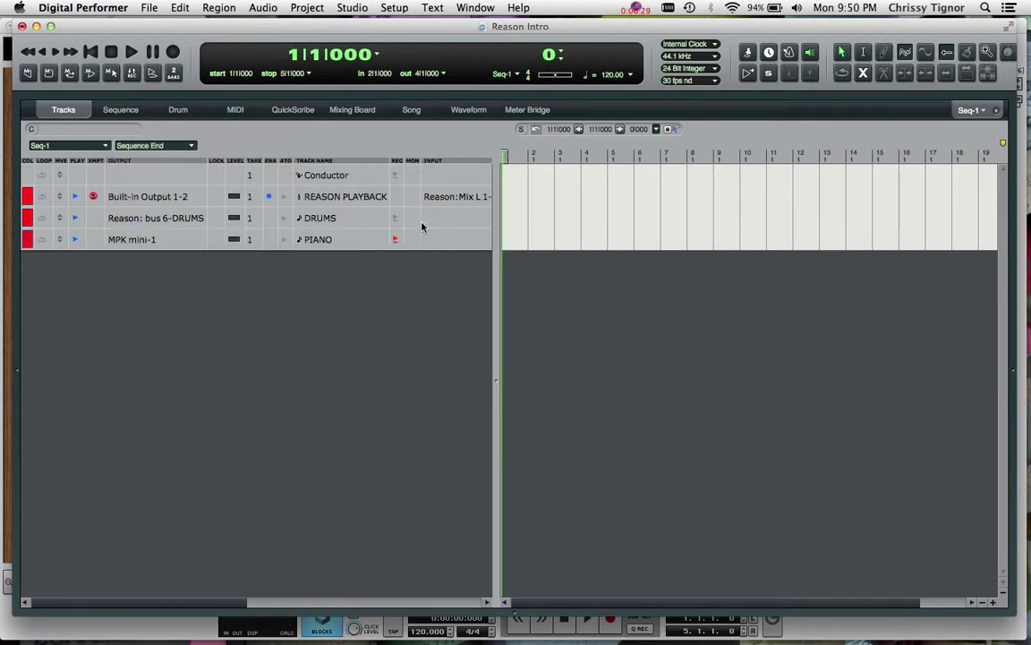
{"action": "left_click", "coordinate": [395, 219]}
{"action": "key", "text": "XF86AudioRaiseVolume"}
{"action": "key", "text": "XF86AudioRaiseVolume"}
{"action": "key", "text": "XF86AudioRaiseVolume"}
{"action": "key", "text": "XF86AudioRaiseVolume"}
{"action": "key", "text": "XF86AudioRaiseVolume"}
- Route the PIANO track's output in Digital Performer to Reason: bus 6-PIANO
{"action": "key", "text": "ctrl+Up"}
{"action": "left_click", "coordinate": [737, 334]}
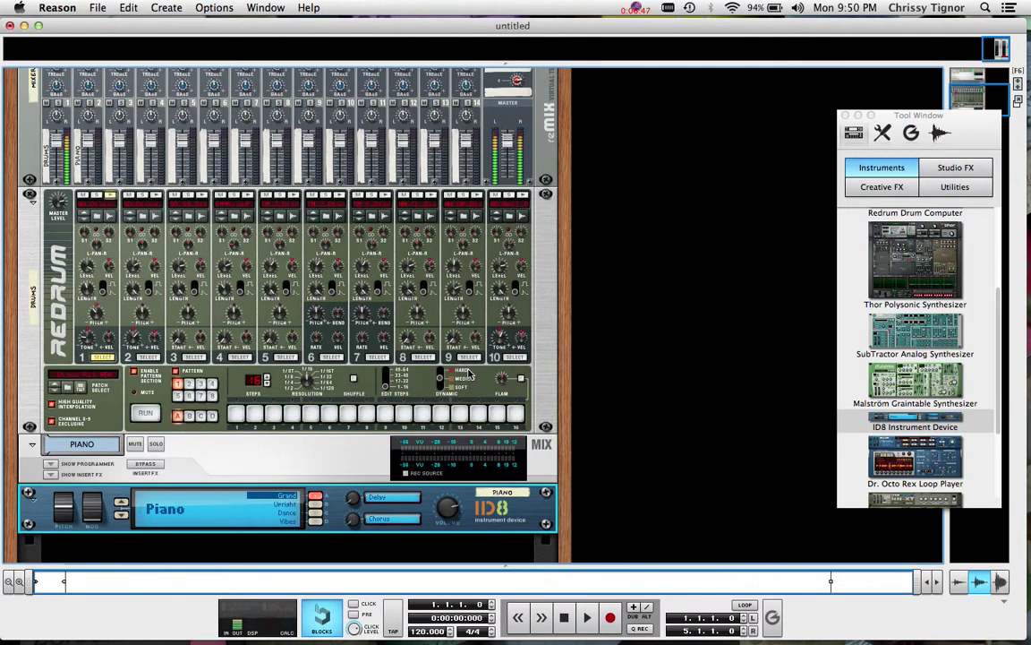
{"action": "key", "text": "ctrl+Up"}
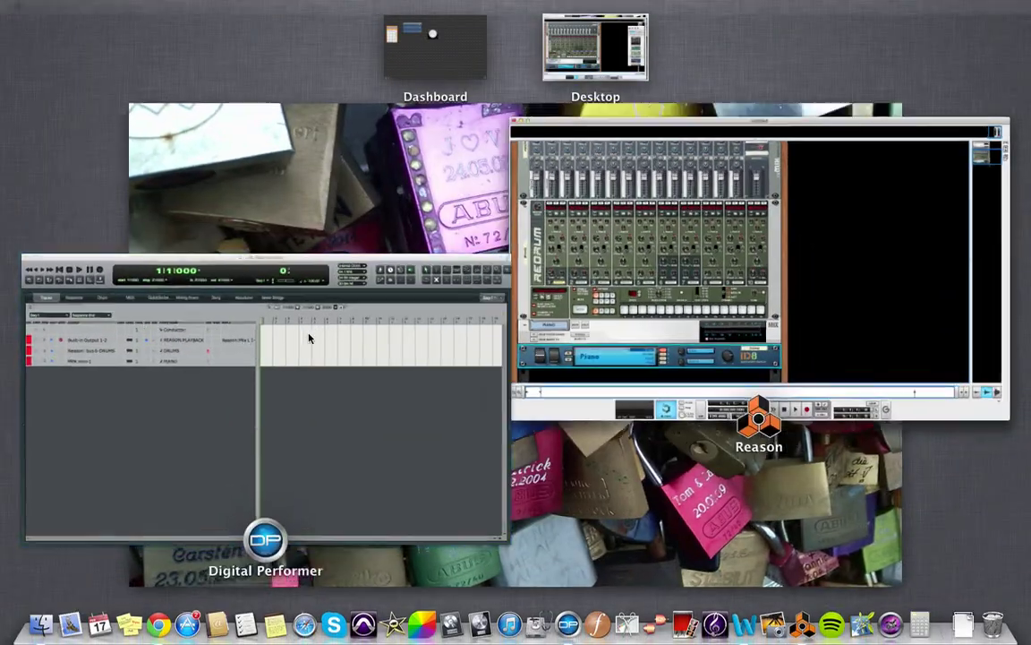
{"action": "left_click", "coordinate": [278, 299]}
{"action": "left_click", "coordinate": [144, 237]}
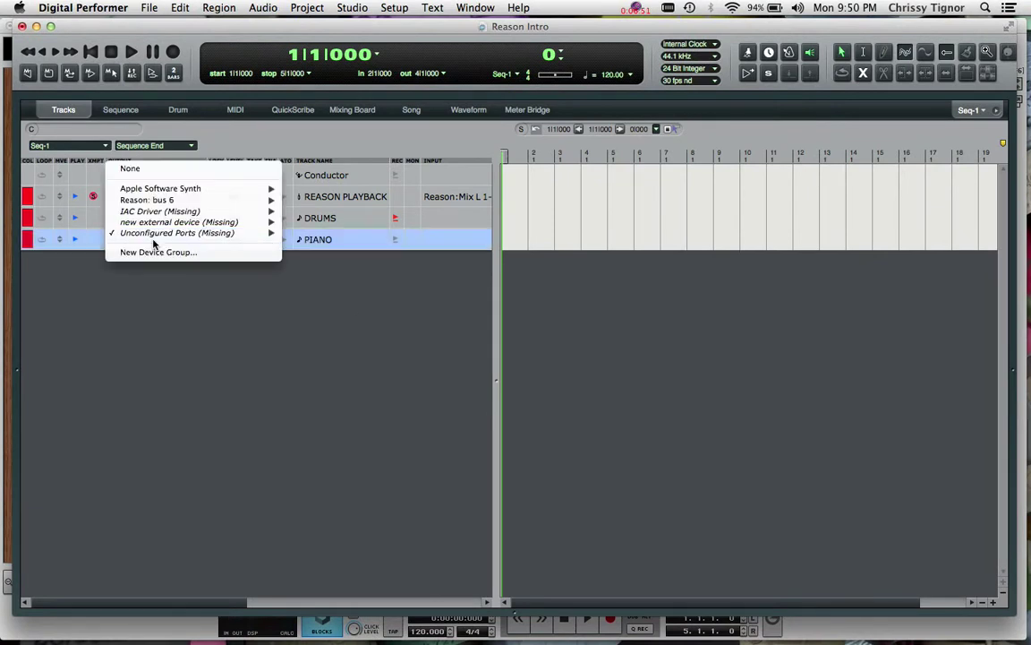
{"action": "mouse_move", "coordinate": [197, 205]}
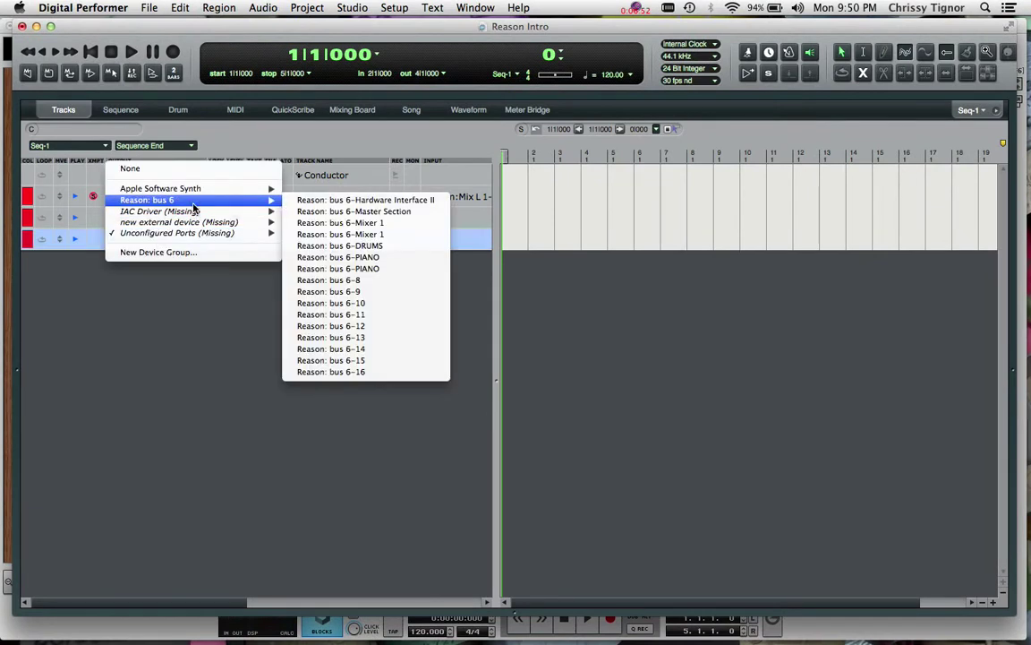
{"action": "left_click", "coordinate": [340, 257]}
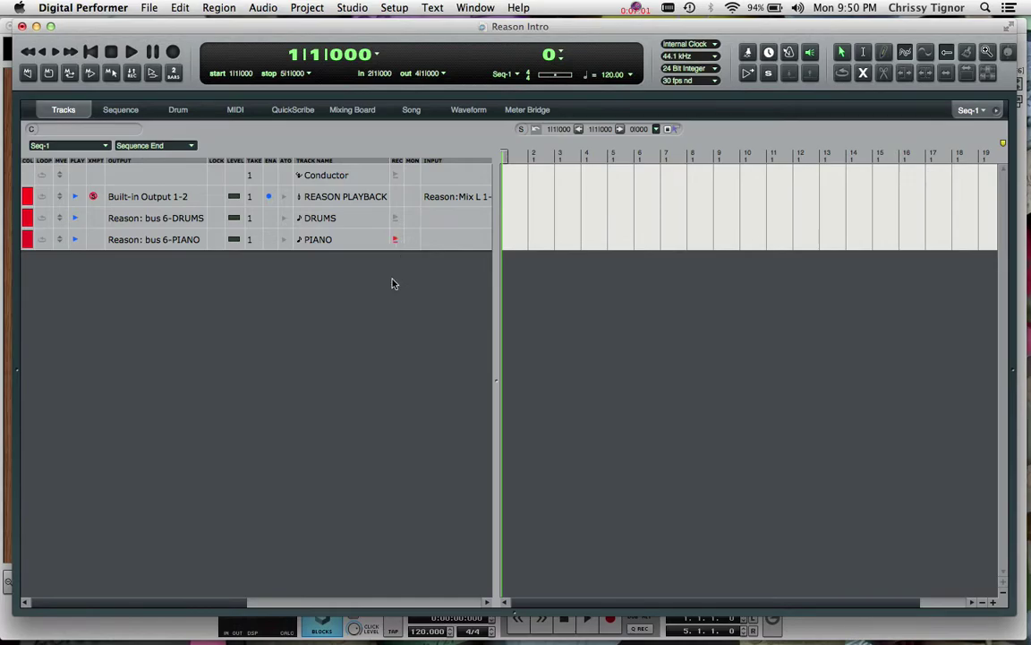
- In Reason, step the ID8's sound category back to Piano, then on to Electric Piano
{"action": "key", "text": "F3"}
{"action": "left_click", "coordinate": [760, 265]}
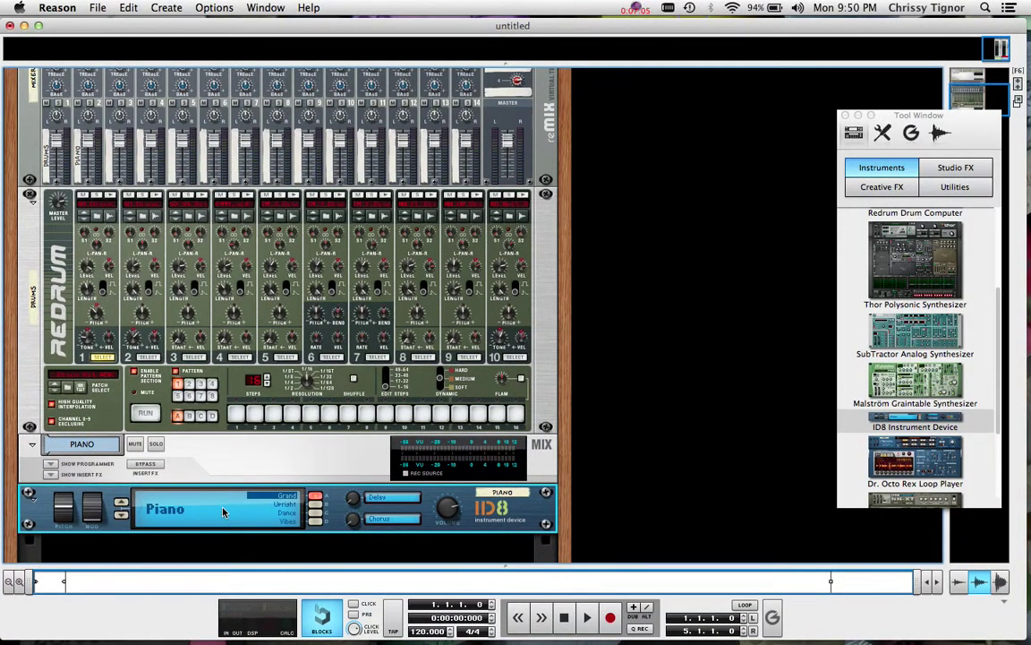
{"action": "left_click", "coordinate": [121, 504]}
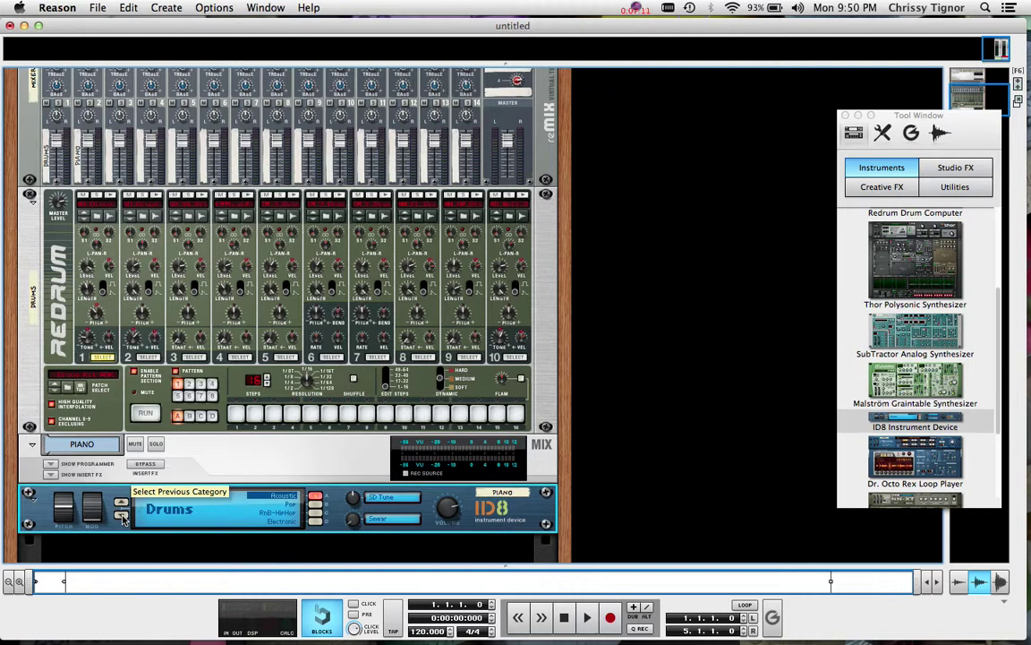
{"action": "left_click", "coordinate": [121, 517]}
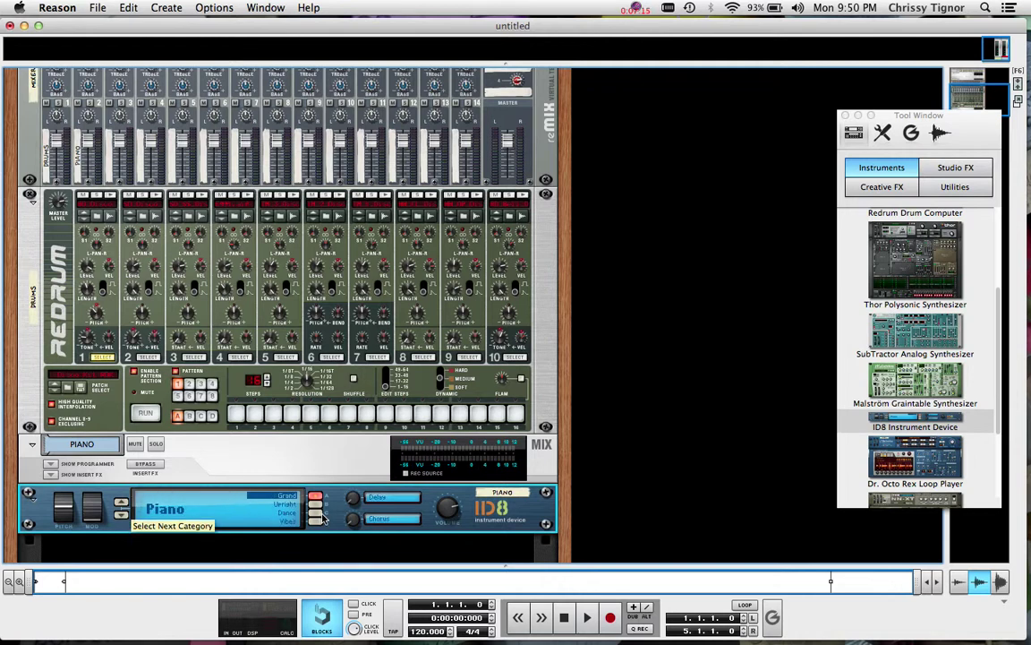
{"action": "left_click", "coordinate": [122, 517]}
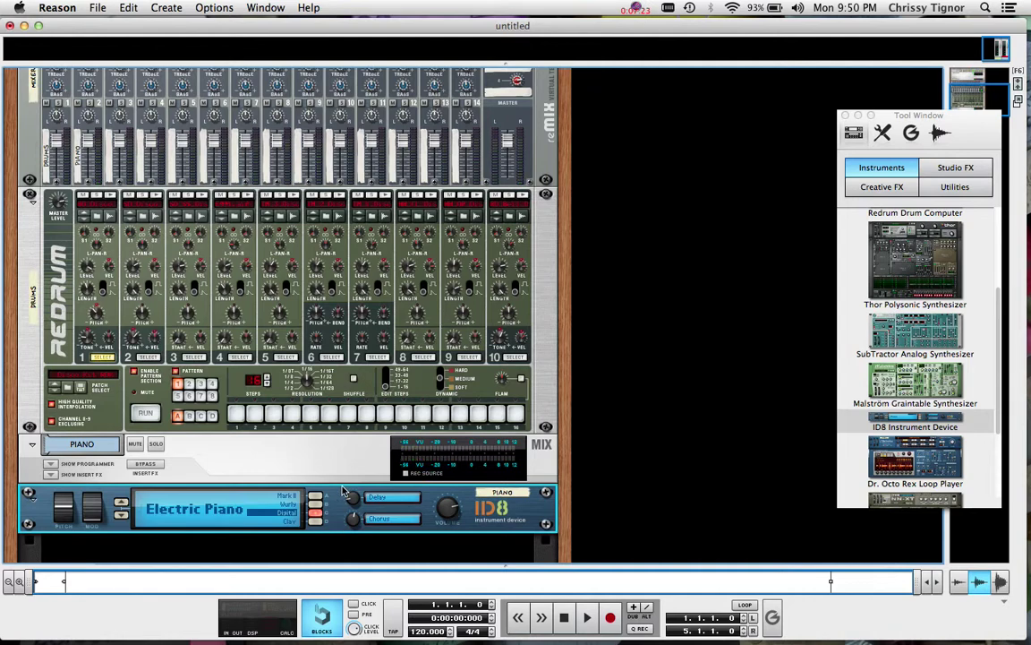
{"action": "scroll", "coordinate": [343, 492], "scroll_direction": "down", "scroll_amount": 5}
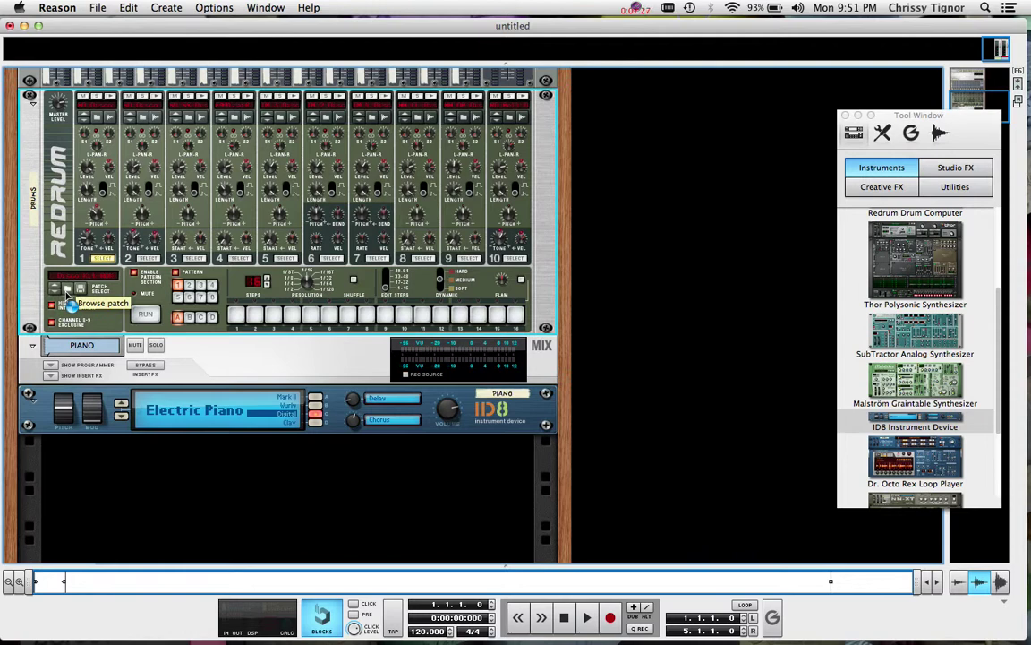
- Load the UK Underground 4.drp kit into Redrum and return to Digital Performer
{"action": "left_click", "coordinate": [67, 289]}
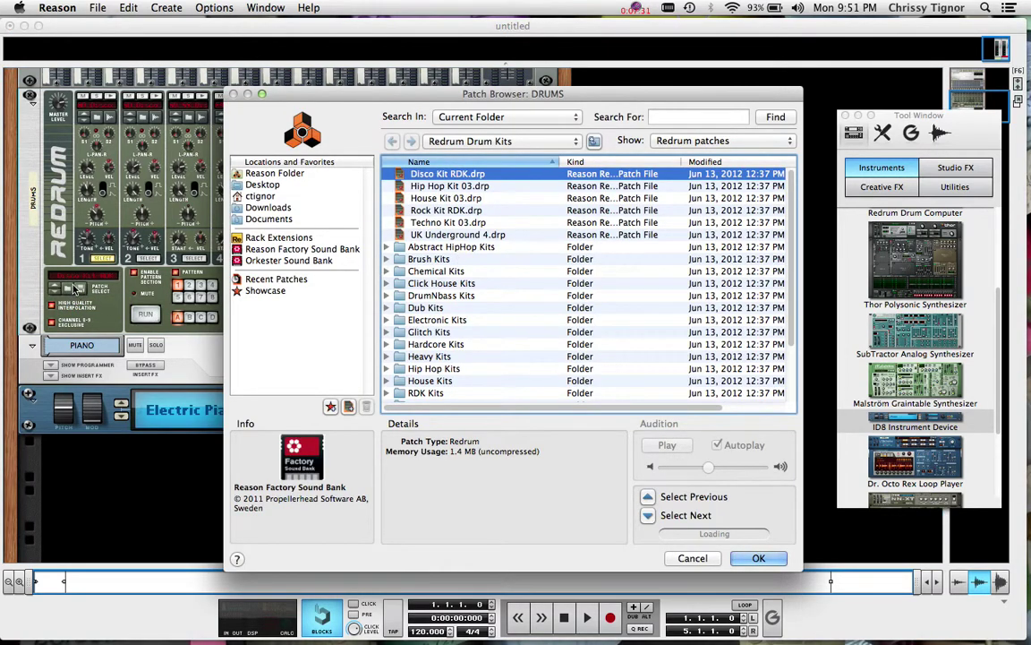
{"action": "left_click", "coordinate": [459, 235]}
{"action": "double_click", "coordinate": [460, 235]}
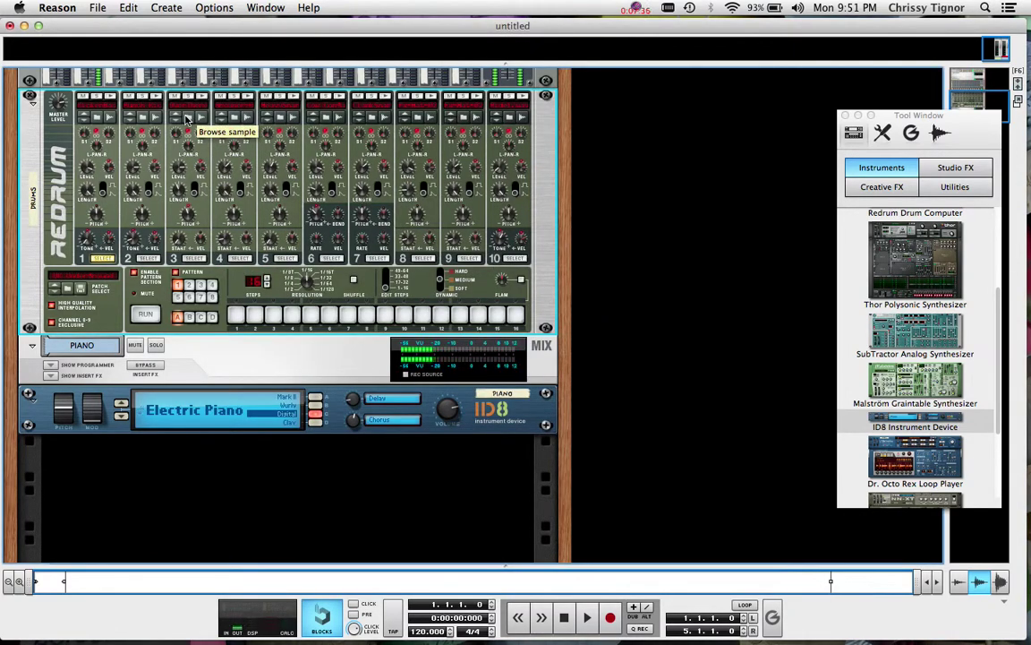
{"action": "key", "text": "ctrl+Up"}
{"action": "left_click", "coordinate": [289, 280]}
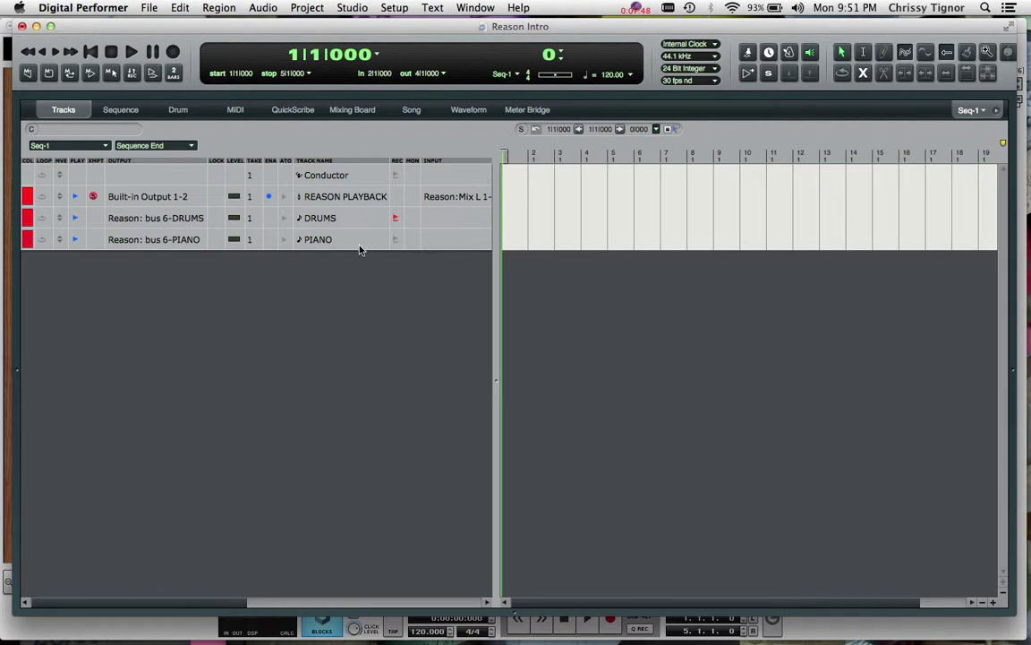
{"action": "key", "text": "F3"}
{"action": "left_click", "coordinate": [779, 339]}
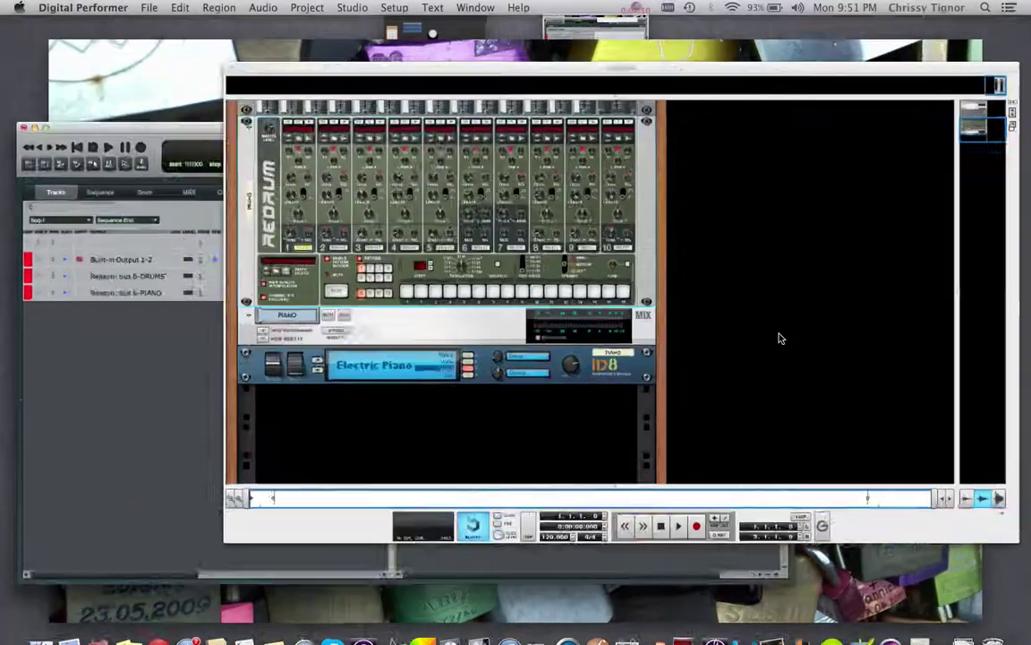
{"action": "scroll", "coordinate": [913, 359], "scroll_direction": "down", "scroll_amount": 2}
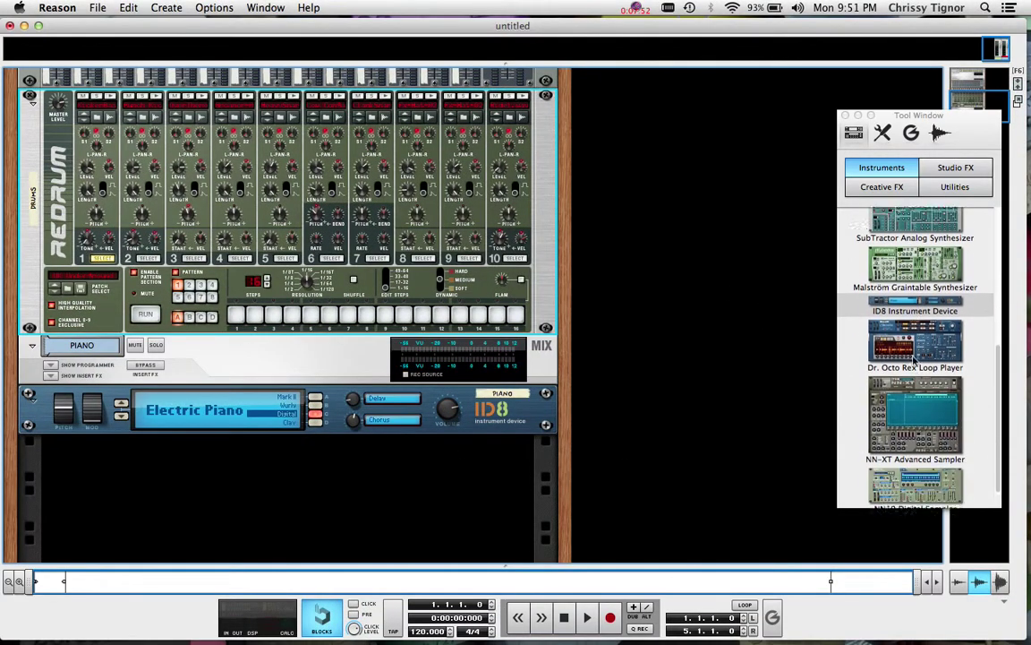
{"action": "scroll", "coordinate": [913, 359], "scroll_direction": "up", "scroll_amount": 3}
{"action": "scroll", "coordinate": [913, 359], "scroll_direction": "down", "scroll_amount": 3}
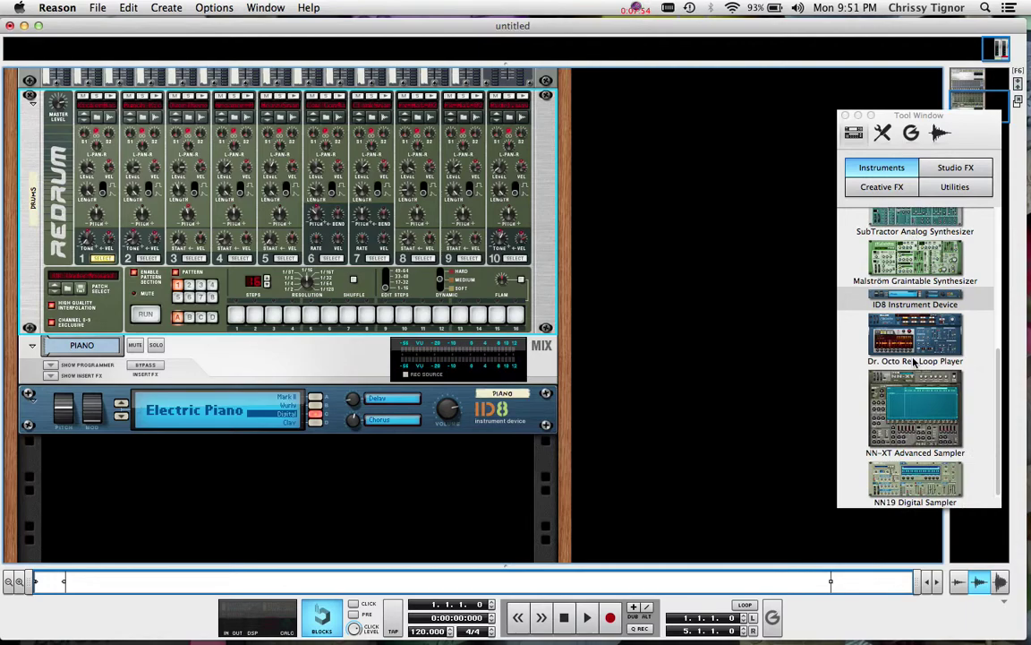
{"action": "key", "text": "F3"}
{"action": "left_click", "coordinate": [197, 309]}
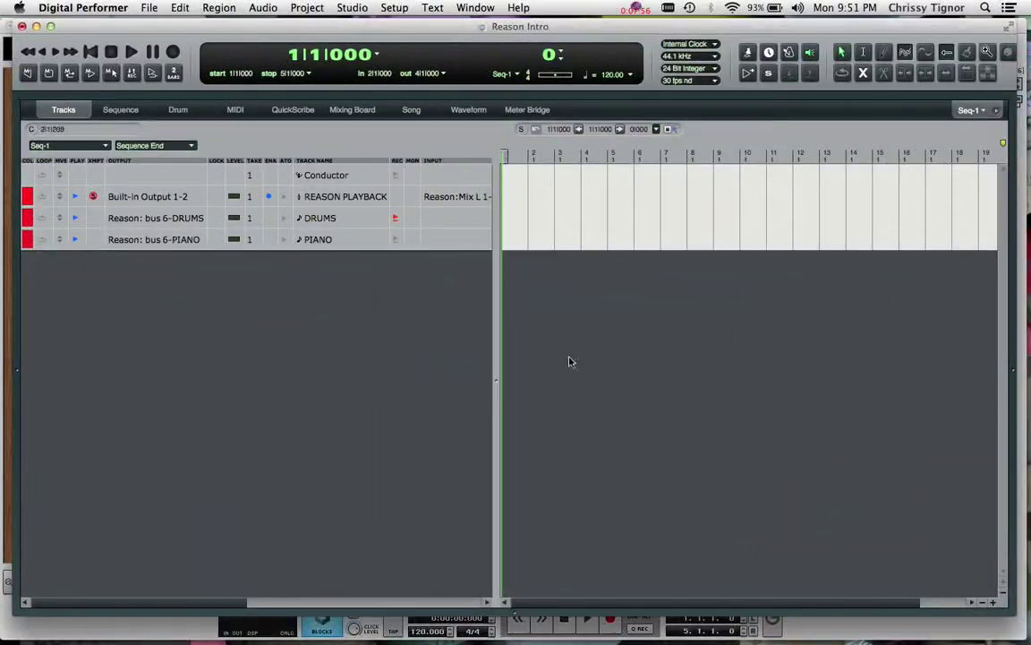